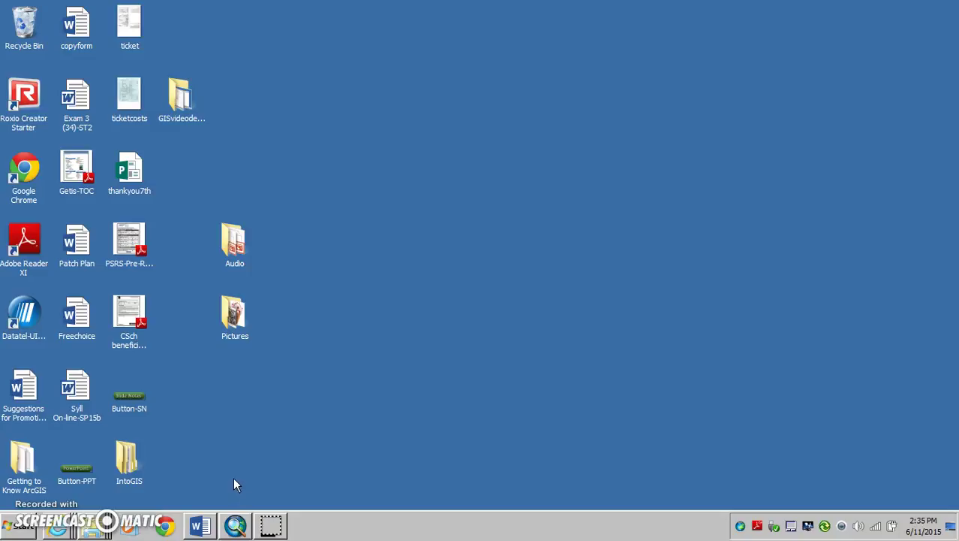
Launch Word 2013 and browse the Start menu's Microsoft Office 2013 program group
click(200, 528)
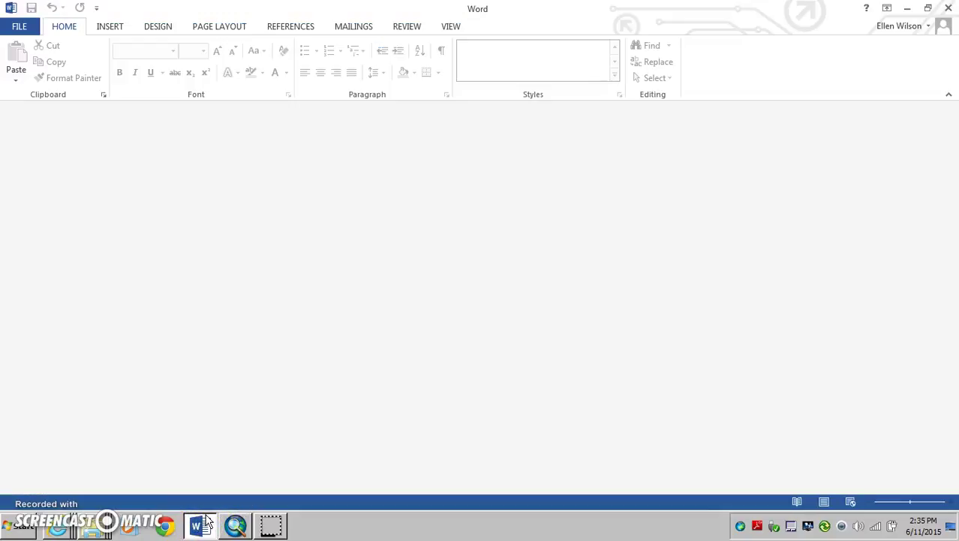
click(23, 528)
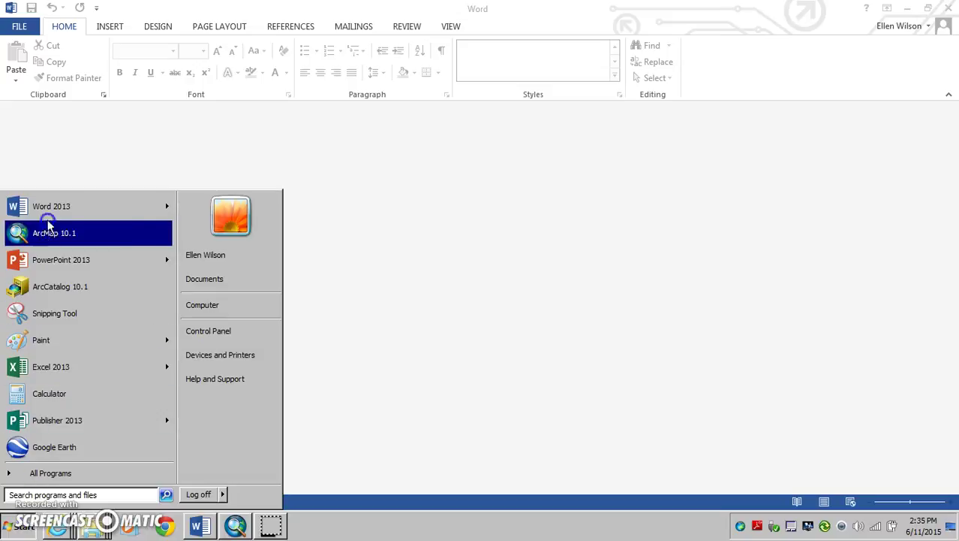
mouse_move(51, 208)
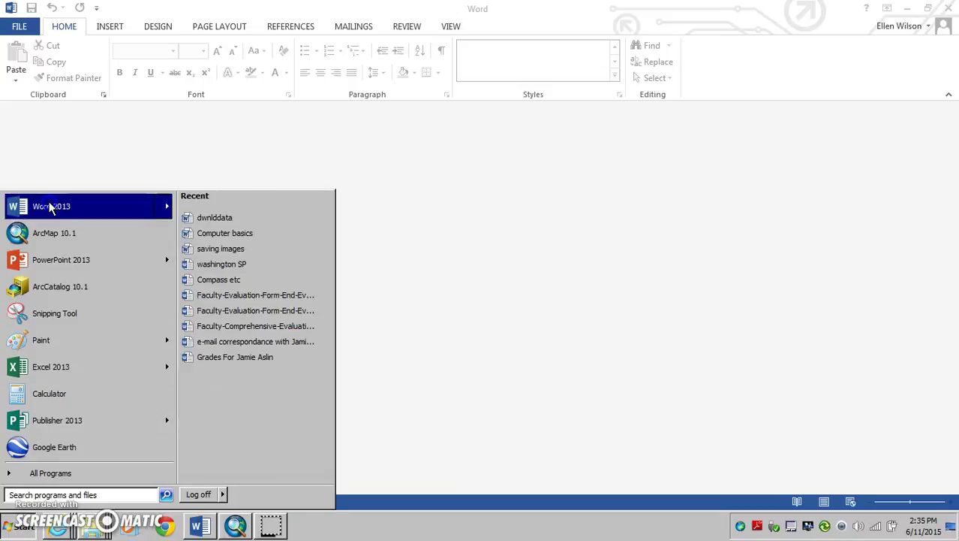
click(54, 472)
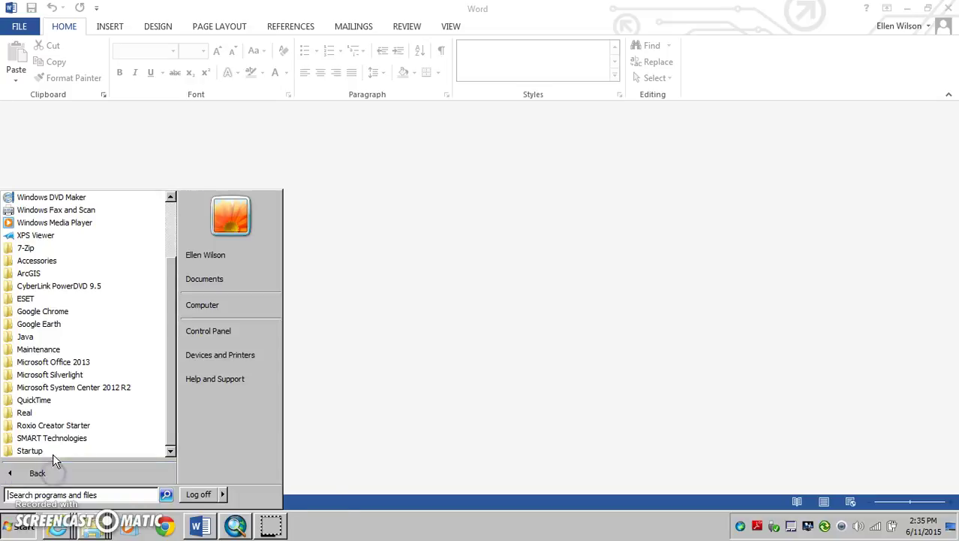
click(51, 364)
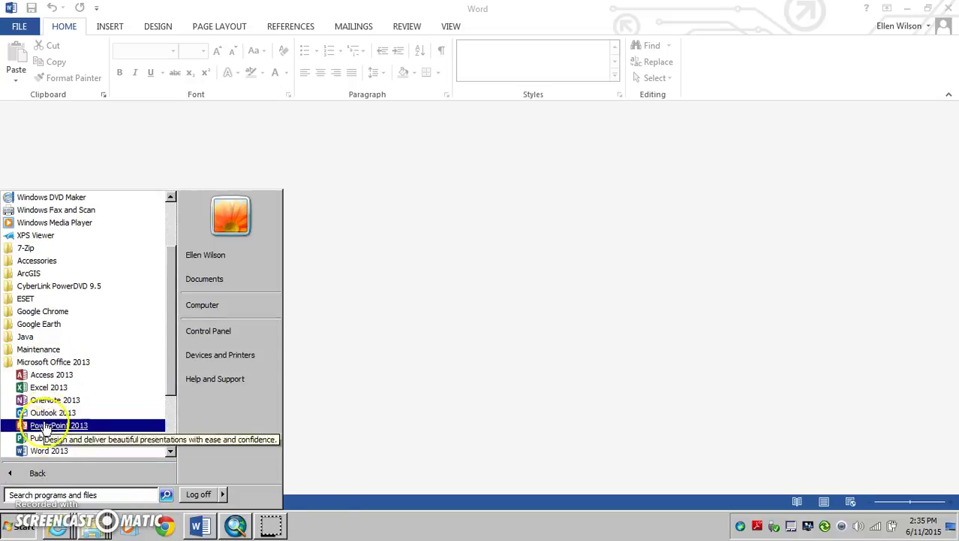
scroll(46, 450, down, 3)
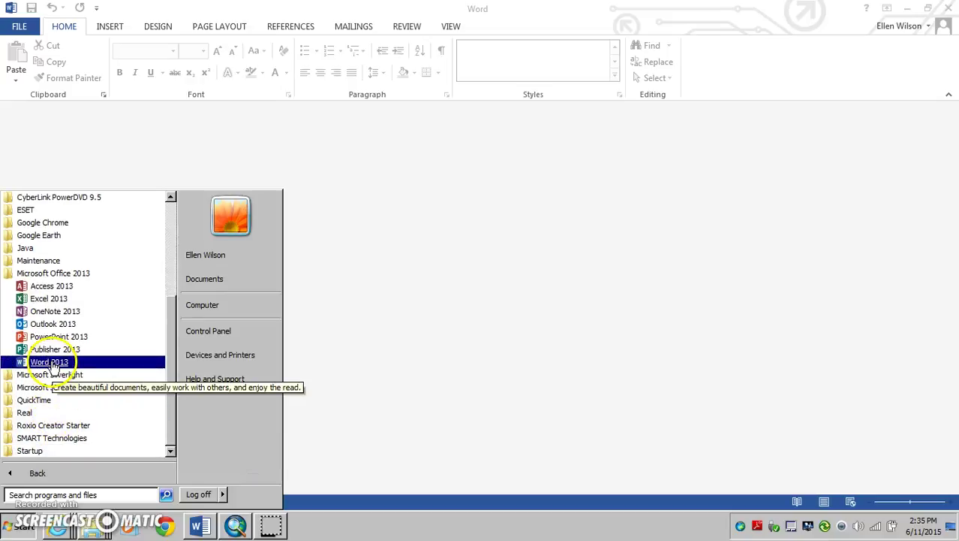
click(368, 365)
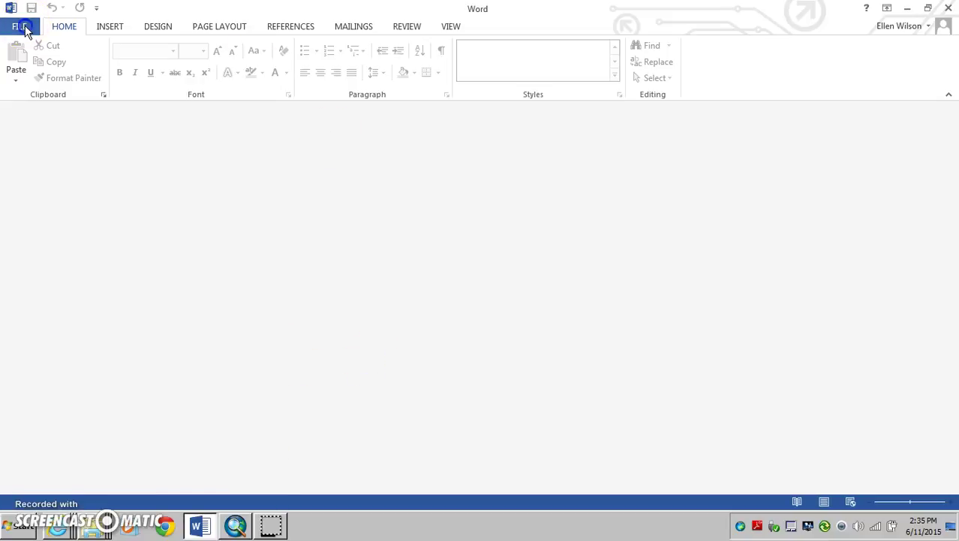
Create a new blank document and type the student's name on the first line
click(24, 27)
click(24, 87)
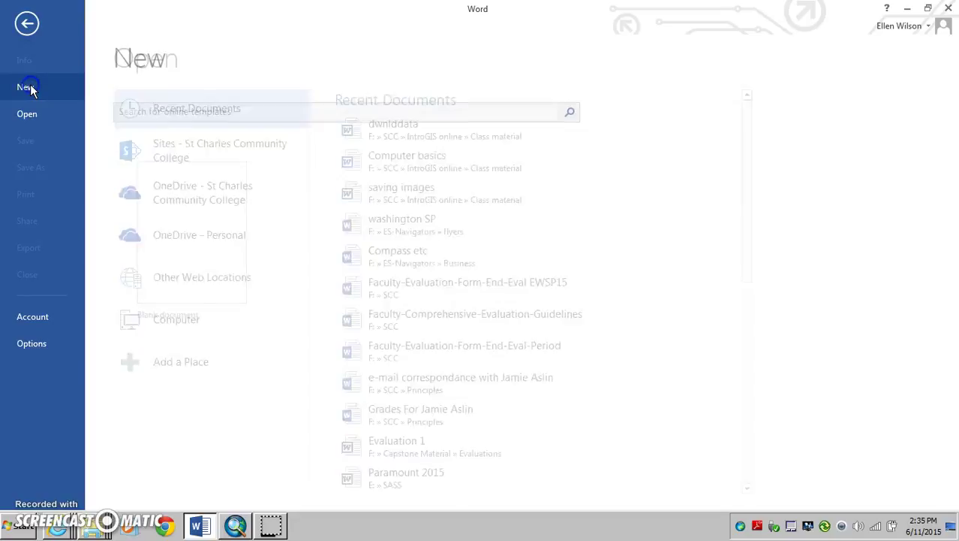
click(232, 284)
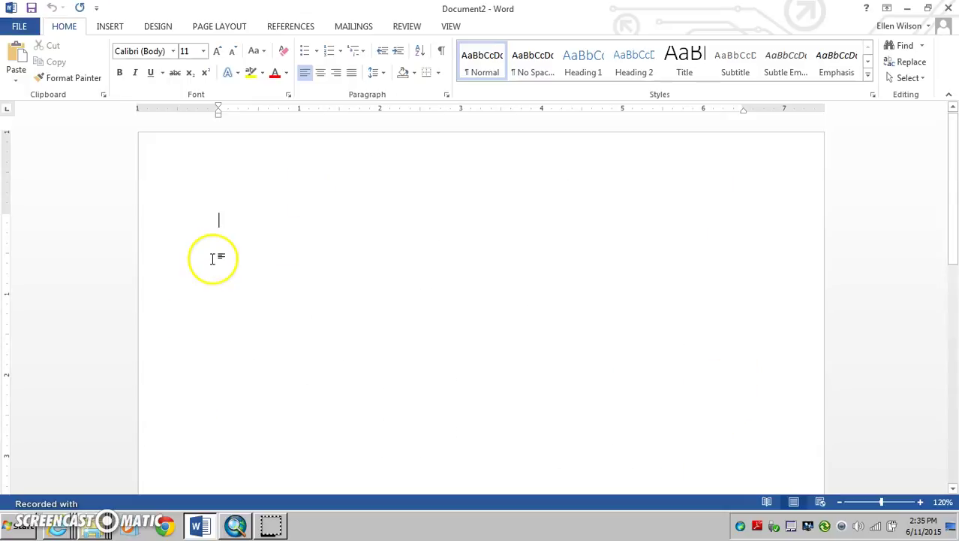
key(Return)
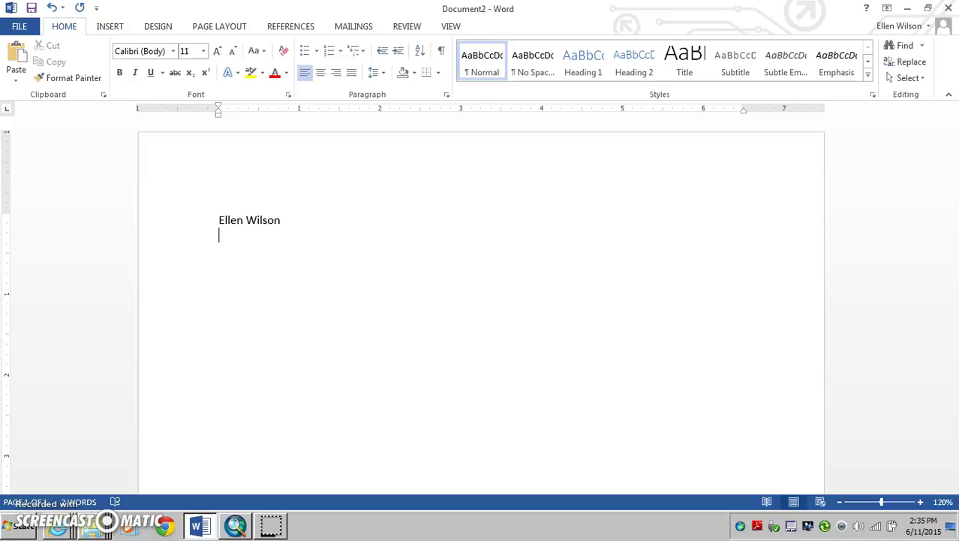
Add 'Introduction to GIS' and 'Exercise 1' on the next lines, fixing the 'Execise' typo
text(Introduction )
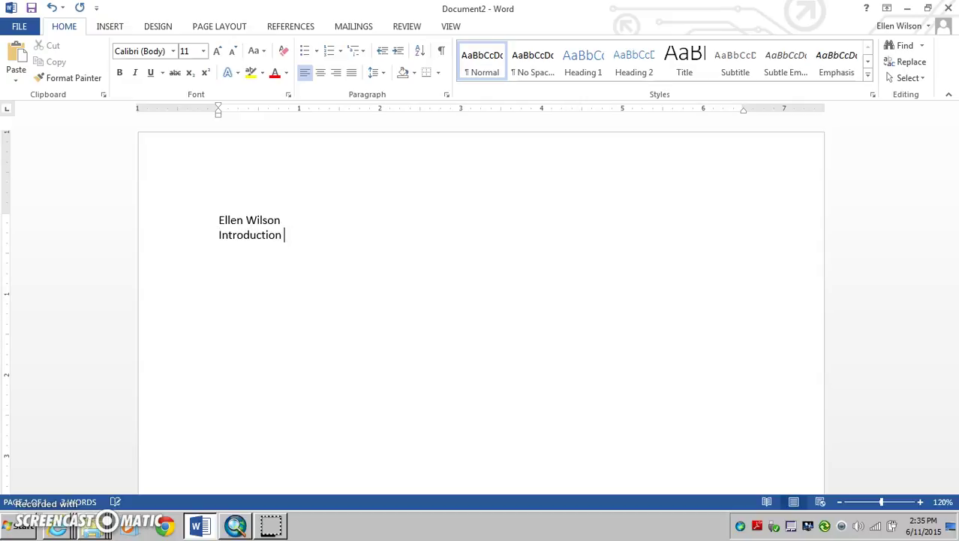
text(to GIS)
key(Return)
text(Execise 1)
key(Return)
key(BackSpace)
key(BackSpace)
key(BackSpace)
key(BackSpace)
key(BackSpace)
key(BackSpace)
key(BackSpace)
text(rcis)
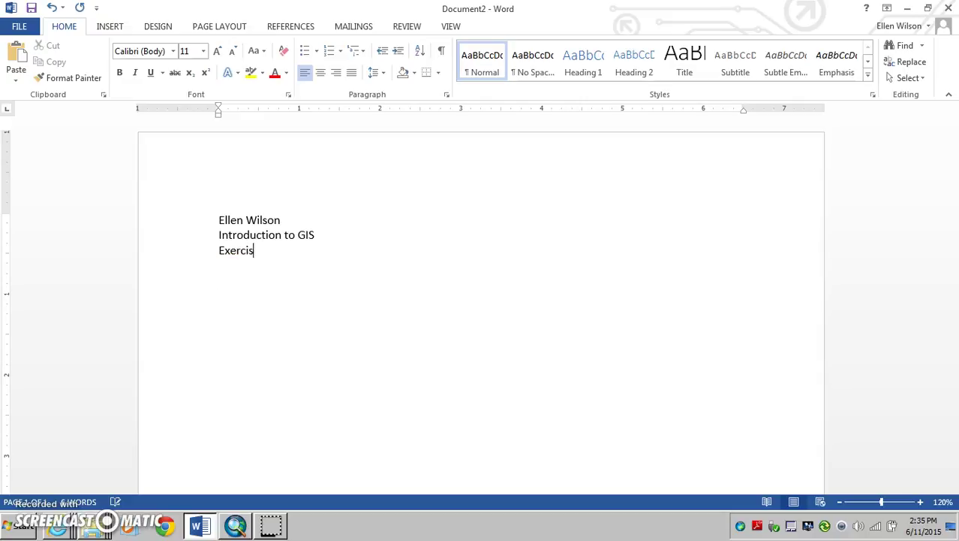
text(e 1)
key(Return)
drag(218, 220, 220, 251)
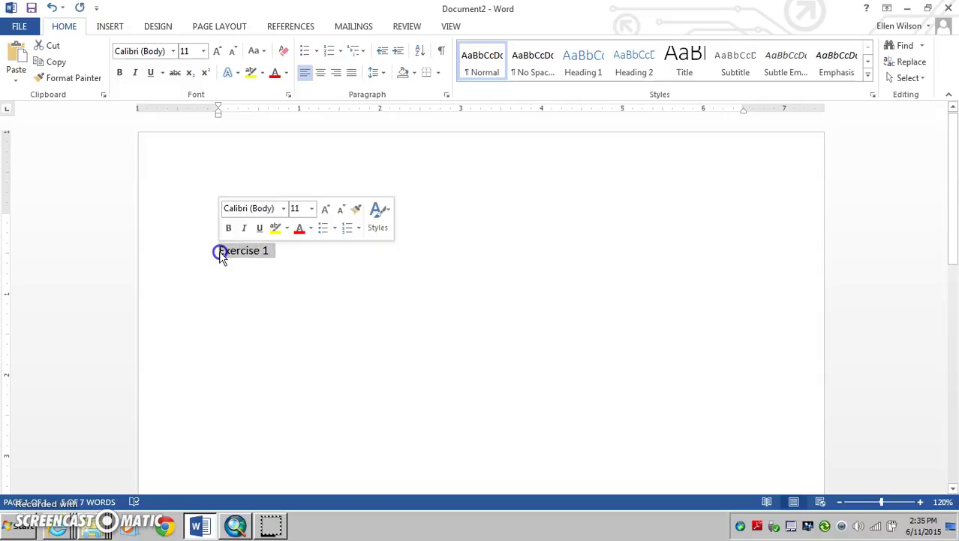
click(235, 269)
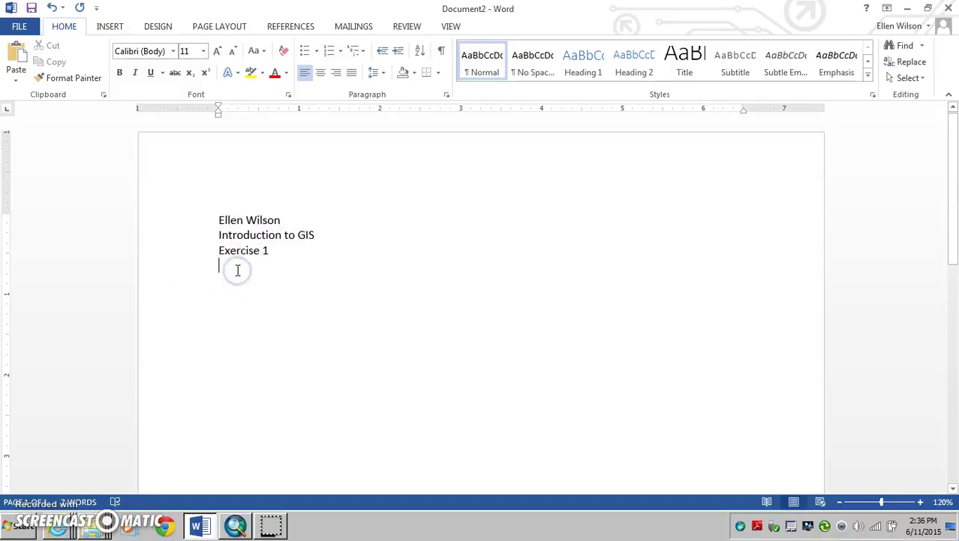
click(236, 303)
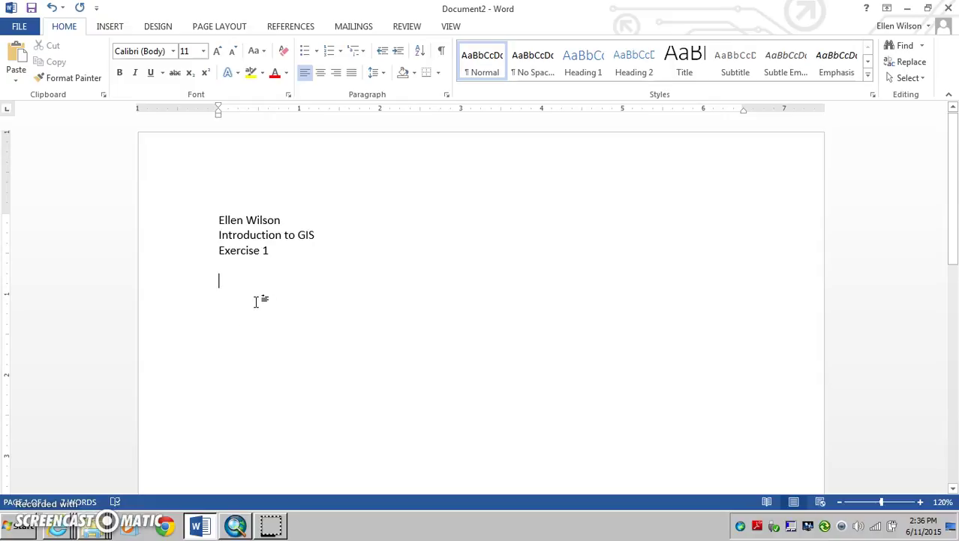
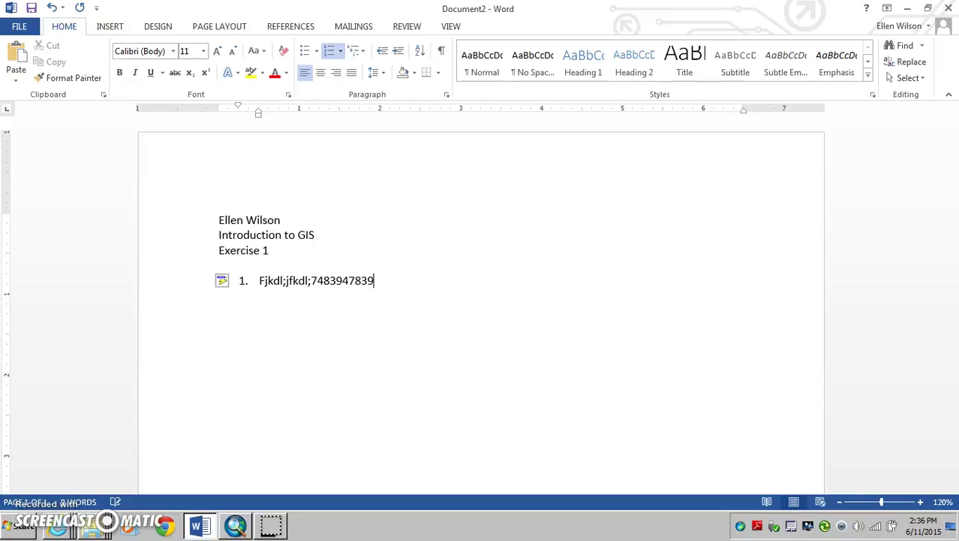
Start a numbered list with '1.', enter two placeholder items, and leave item 3 empty
key(Return)
key(Return)
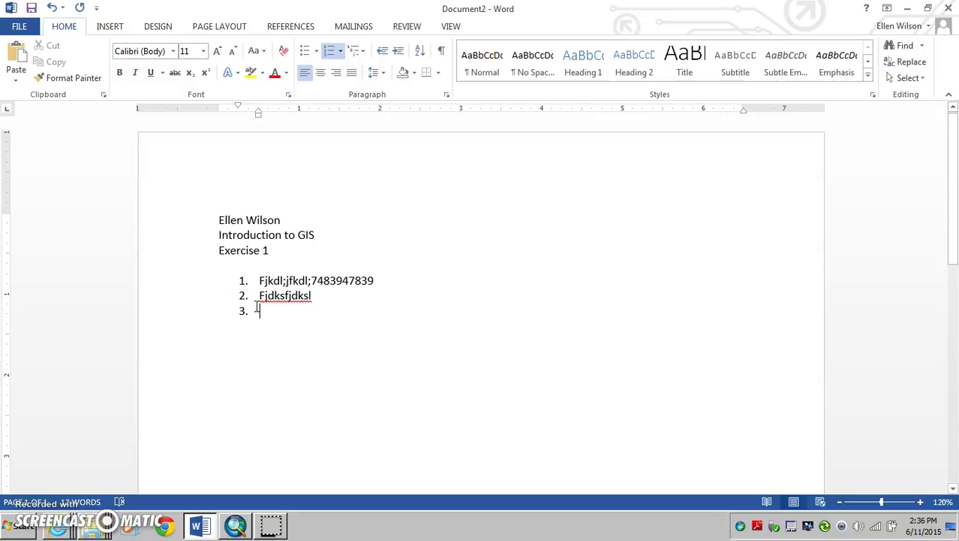
click(254, 312)
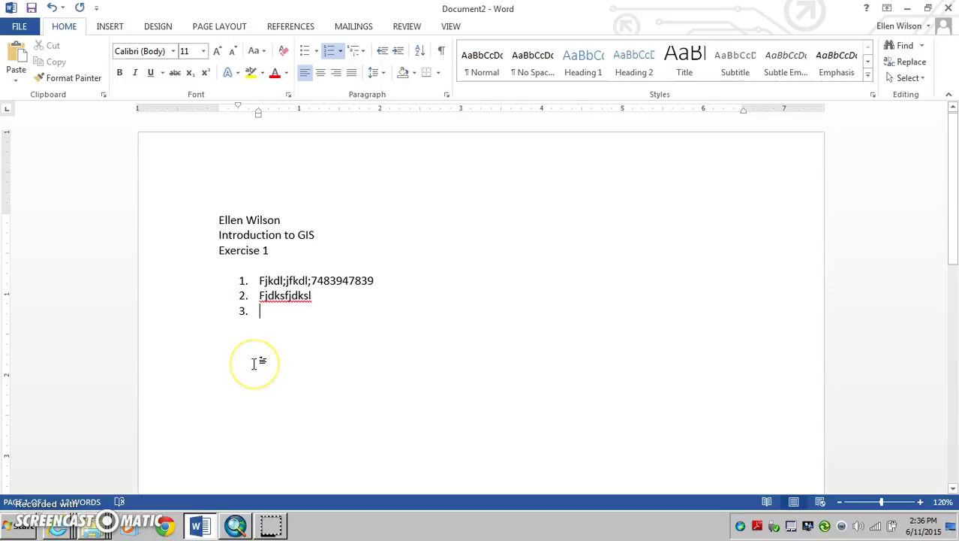
click(259, 379)
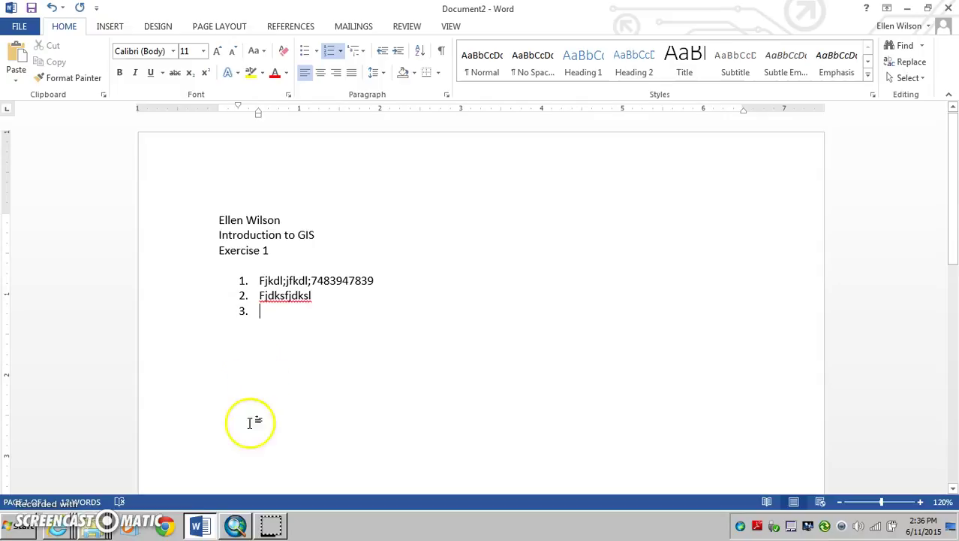
Bring ArcMap forward and pan the demoproj map down to show the northern states
click(236, 526)
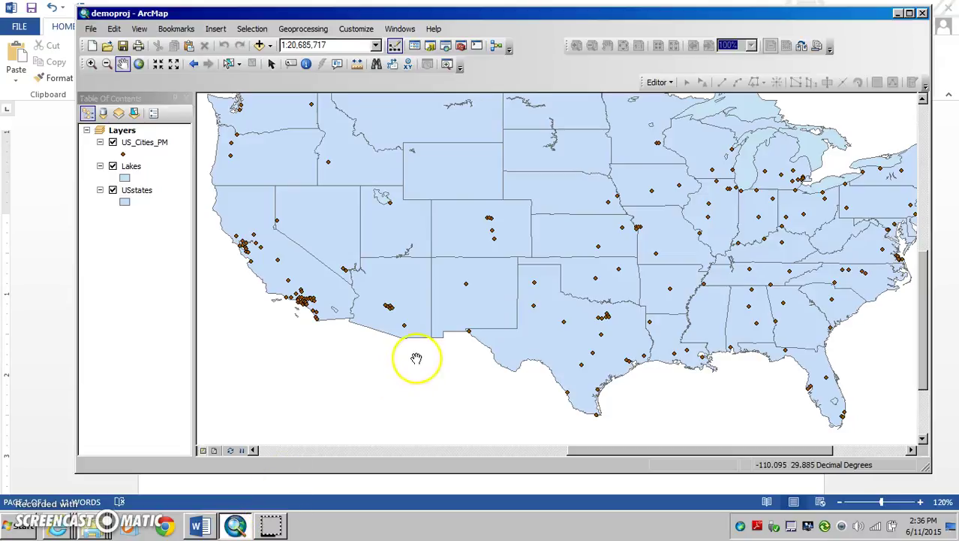
drag(429, 298, 435, 320)
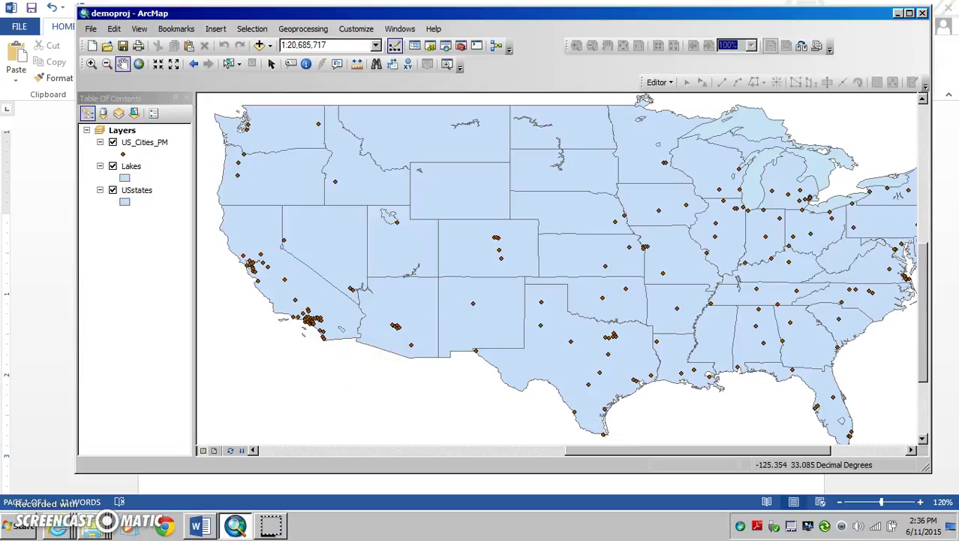
click(21, 531)
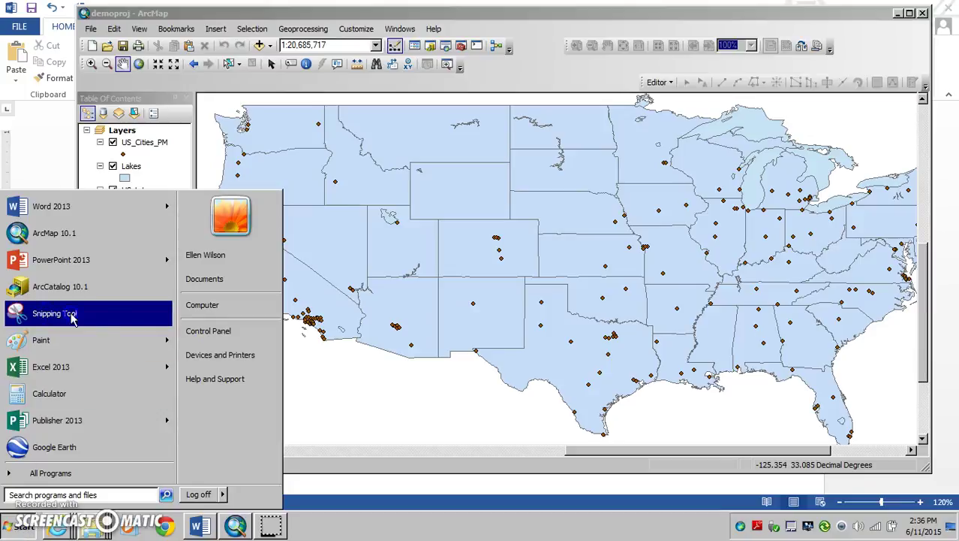
Launch the Snipping Tool from the Accessories program group
click(45, 473)
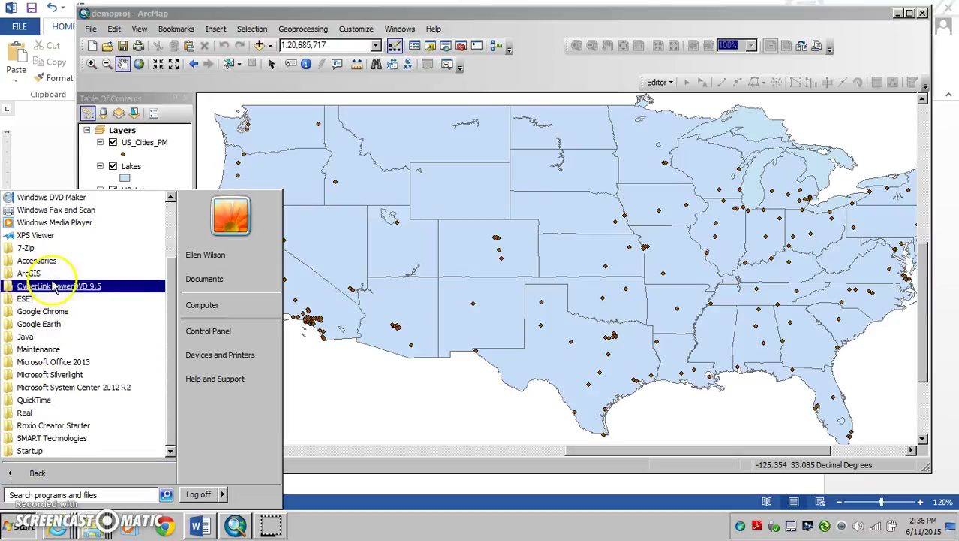
click(38, 260)
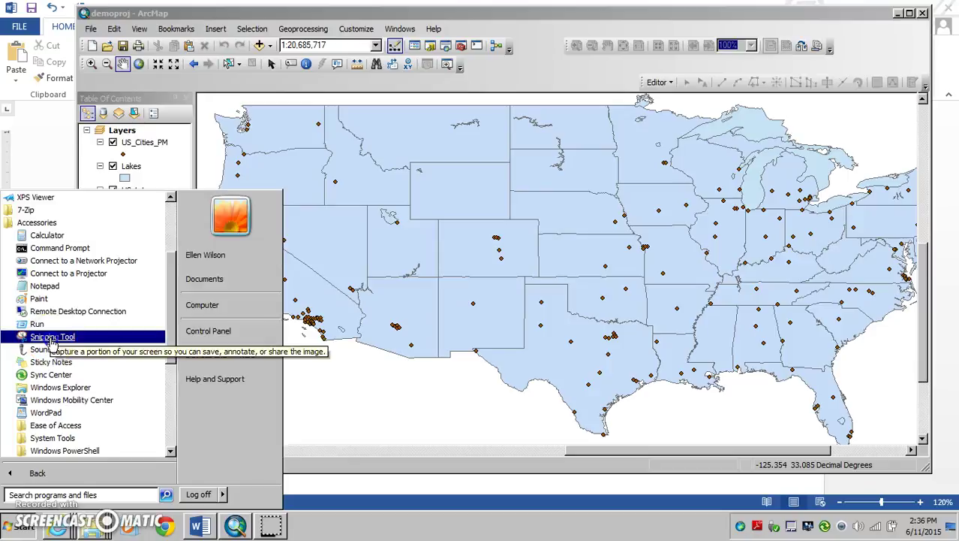
click(53, 337)
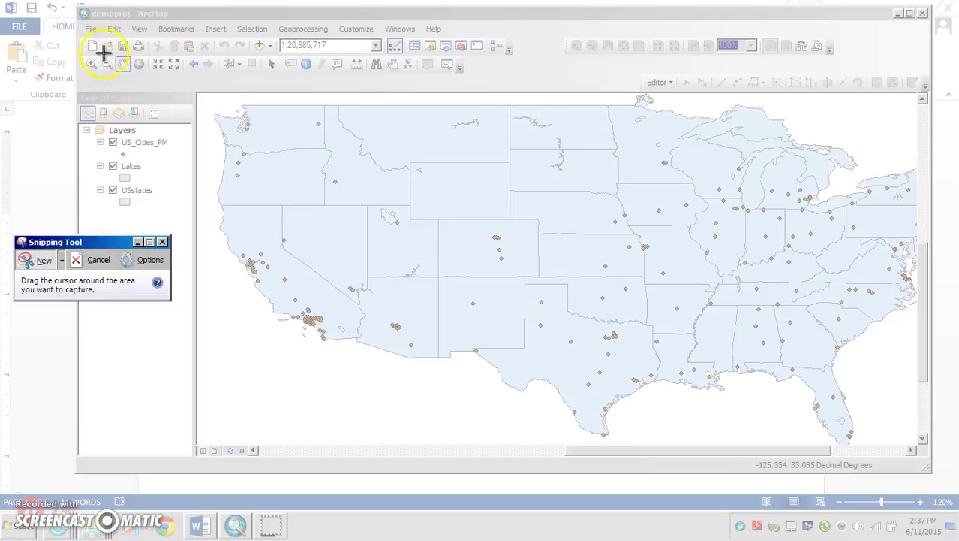
Snip the ArcMap map area, copy the snip to the clipboard, and return to Word
drag(80, 7, 532, 394)
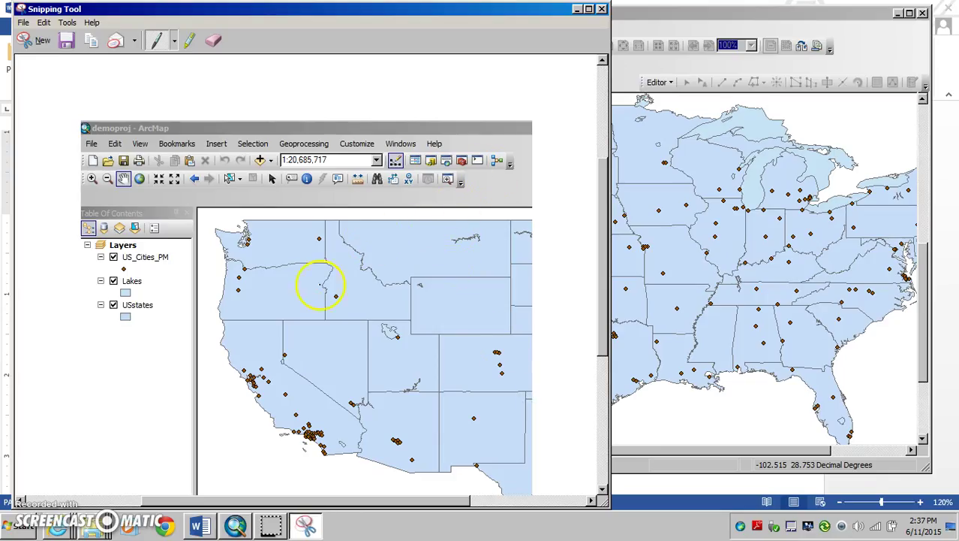
drag(93, 10, 215, 9)
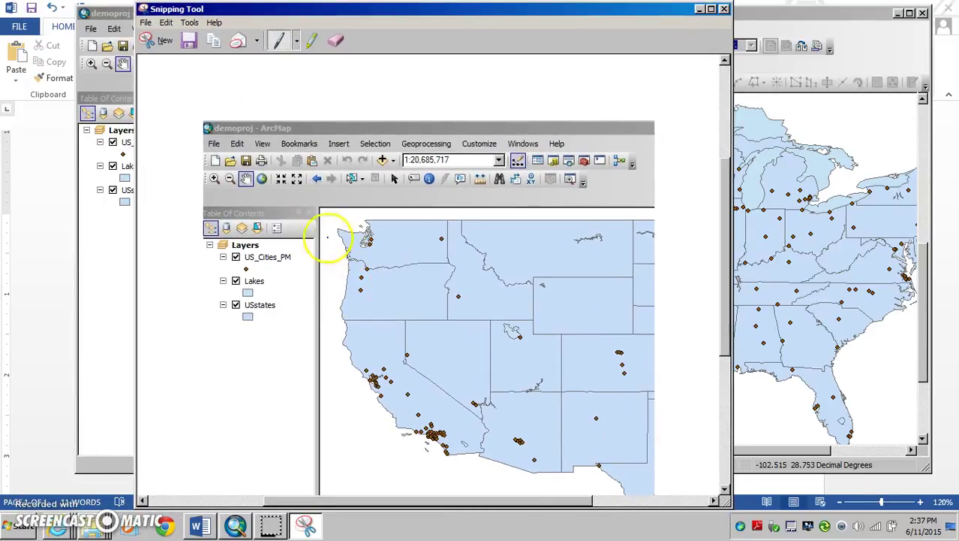
right_click(394, 242)
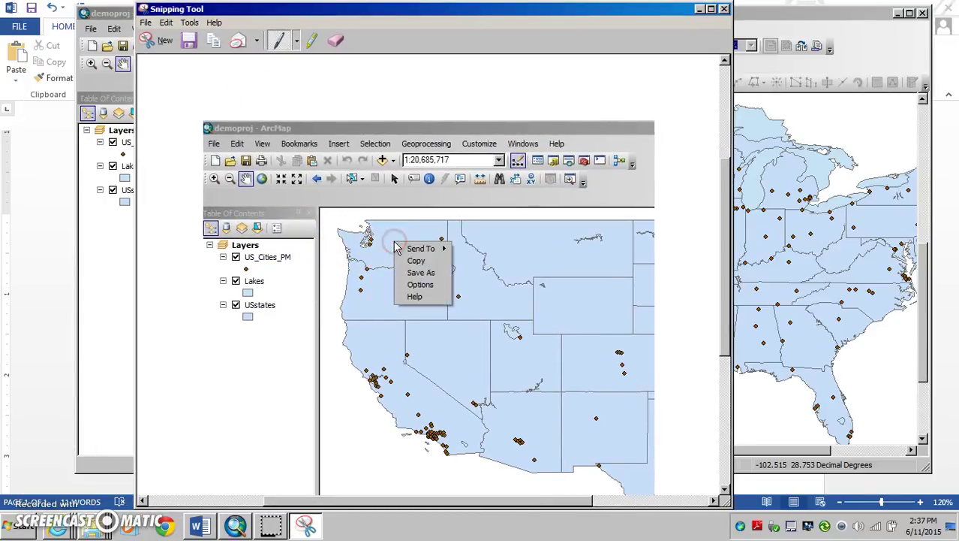
click(410, 261)
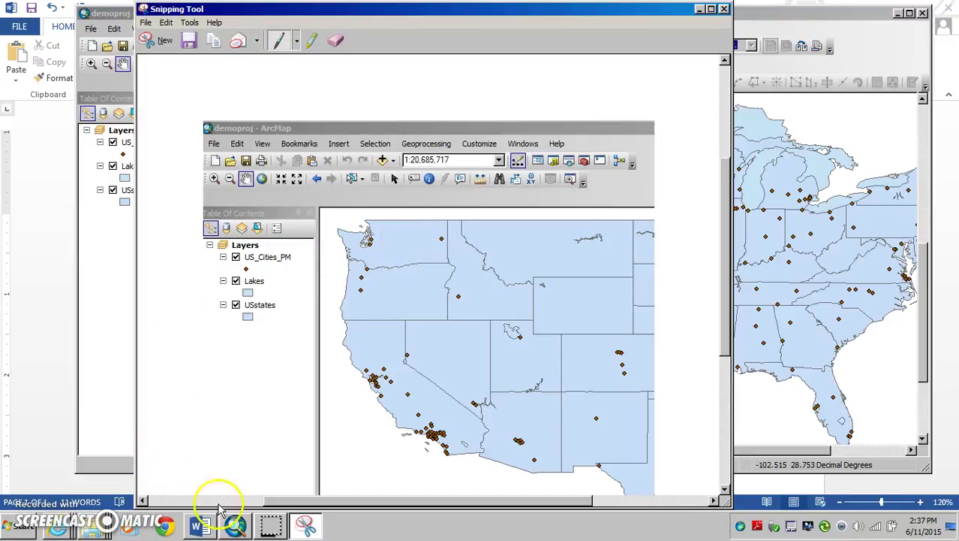
click(200, 524)
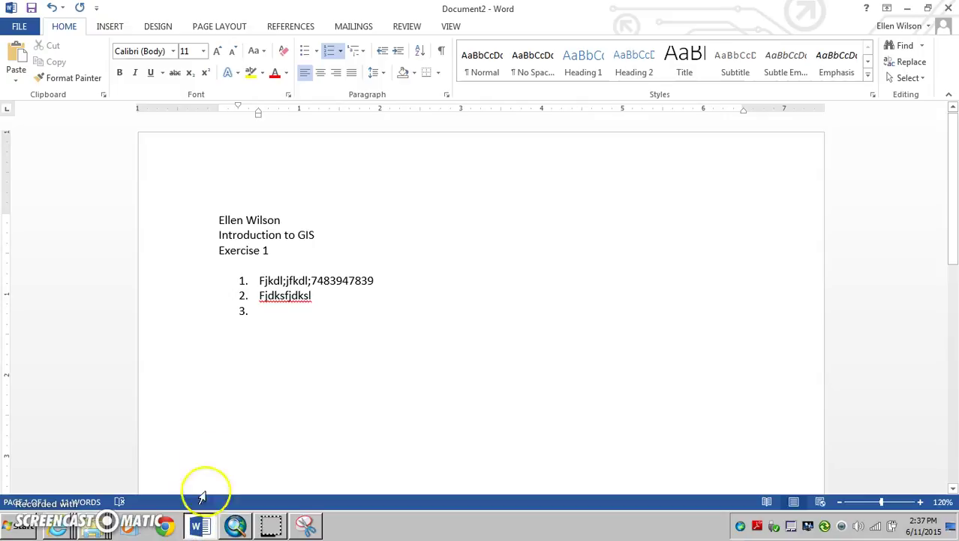
Paste the map snip as a picture into list item 3 and zoom out to 60%
click(261, 312)
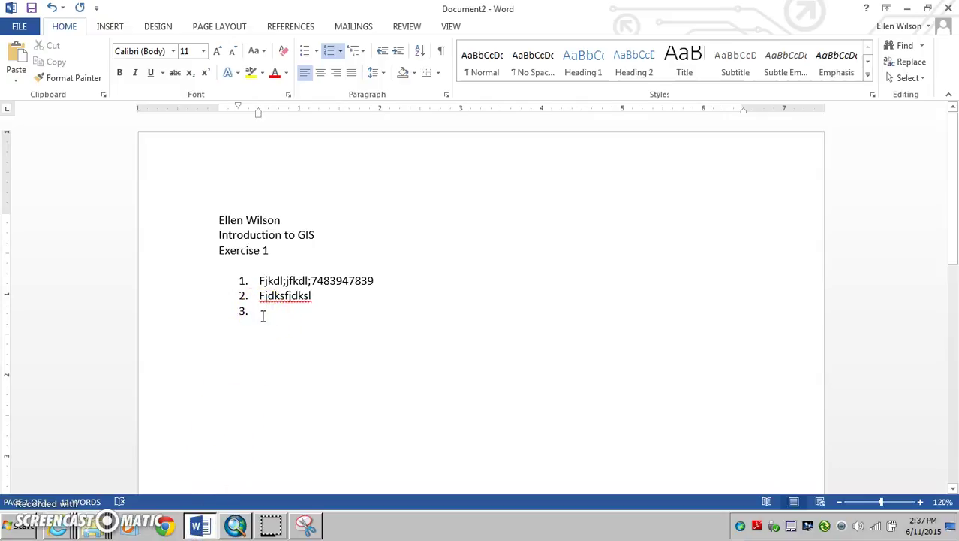
right_click(262, 314)
click(293, 100)
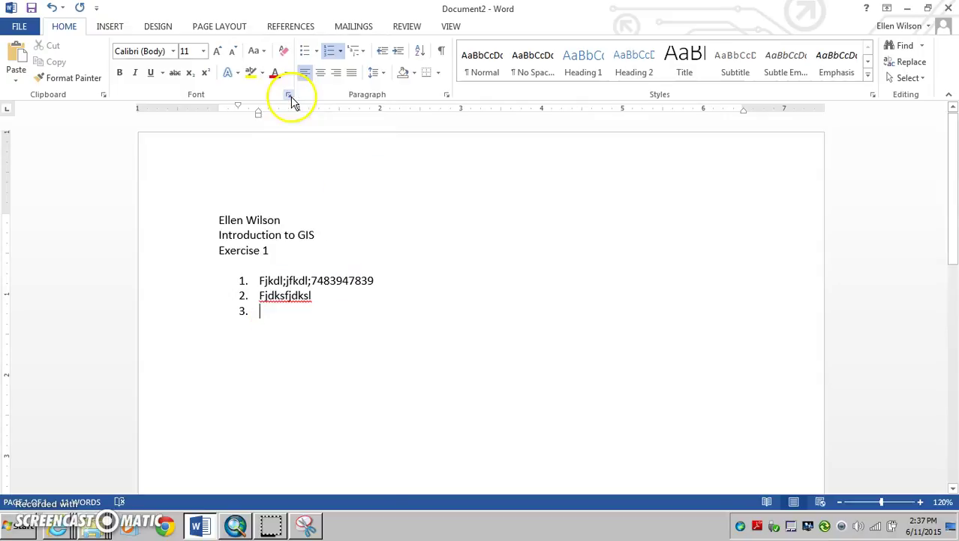
click(841, 501)
click(841, 502)
click(841, 502)
click(841, 501)
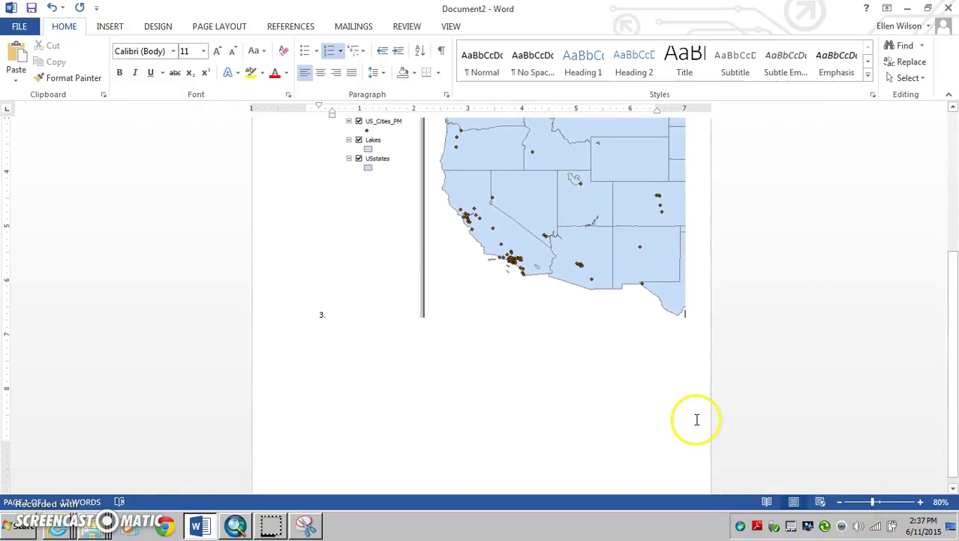
scroll(695, 418, up, 4)
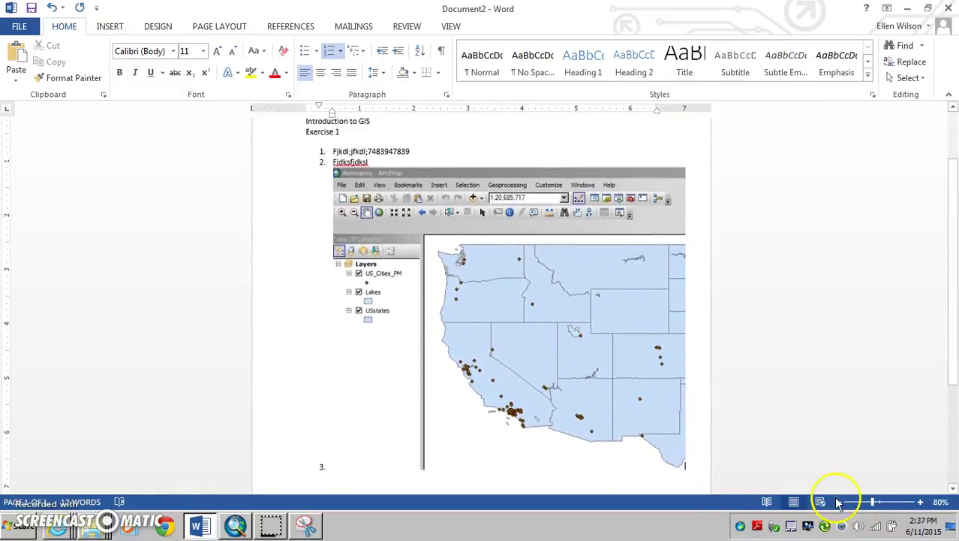
click(839, 502)
click(839, 501)
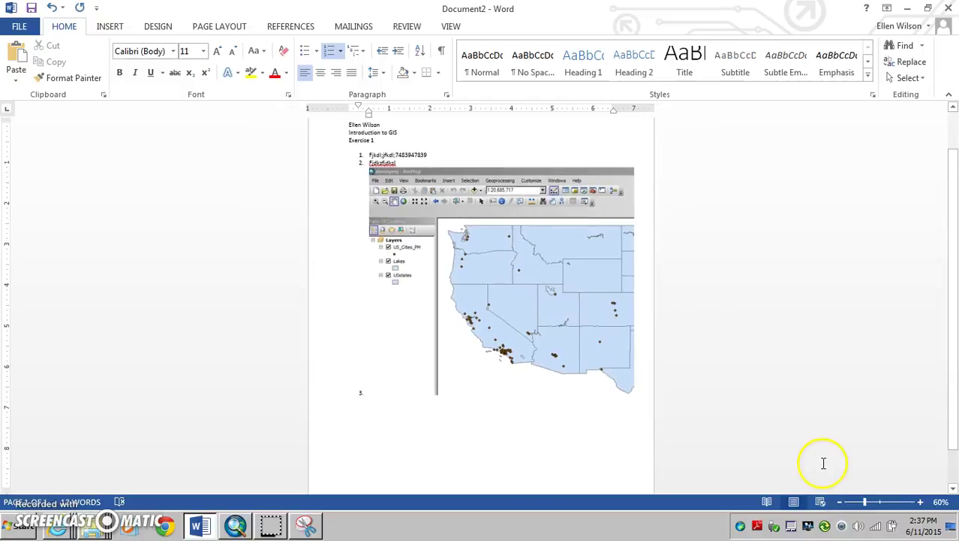
Add placeholder numbered items 4 and 5 below the pasted map
key(Return)
key(Return)
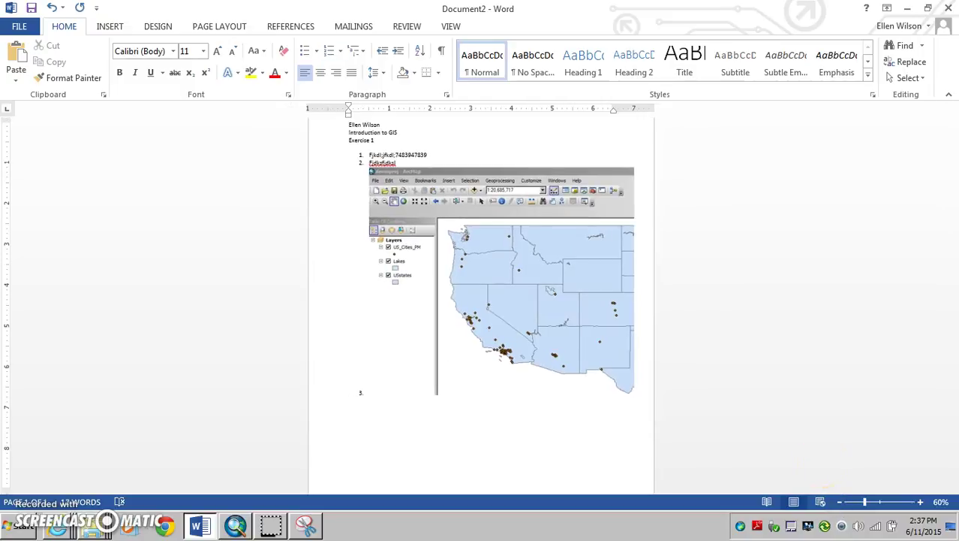
key(BackSpace)
text(fkdljsfkd)
key(Return)
text(jdkls;fjkd)
key(Return)
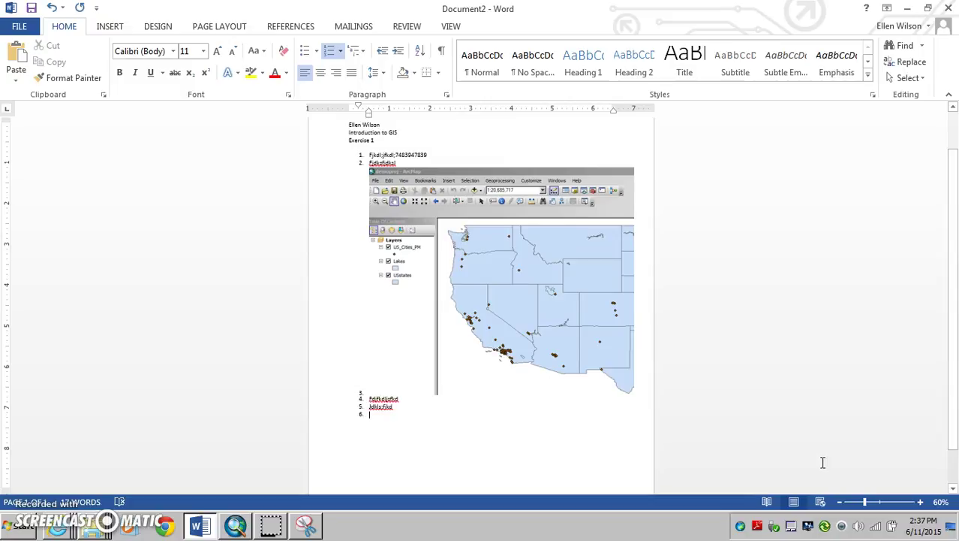
click(233, 526)
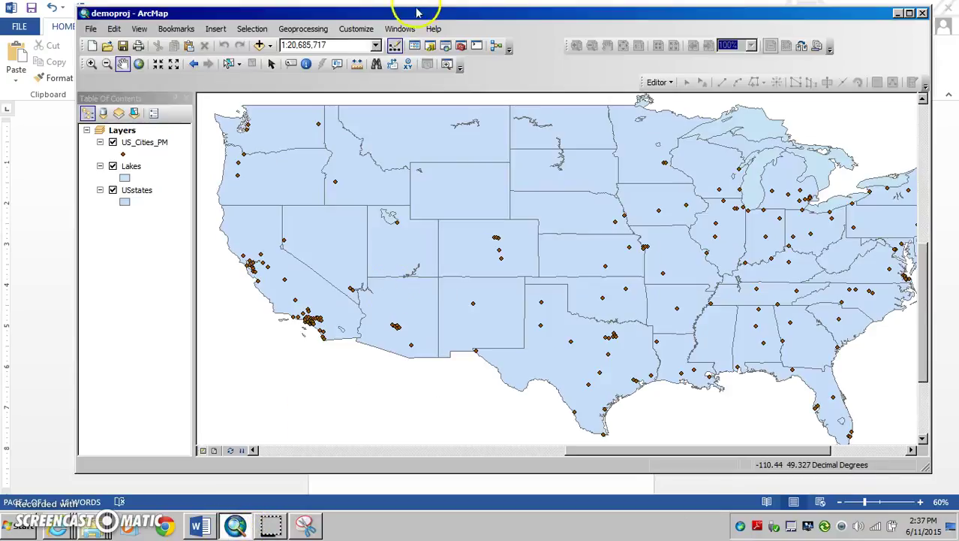
Move the ArcMap window down and left over the document, then return to Word
drag(422, 16, 375, 28)
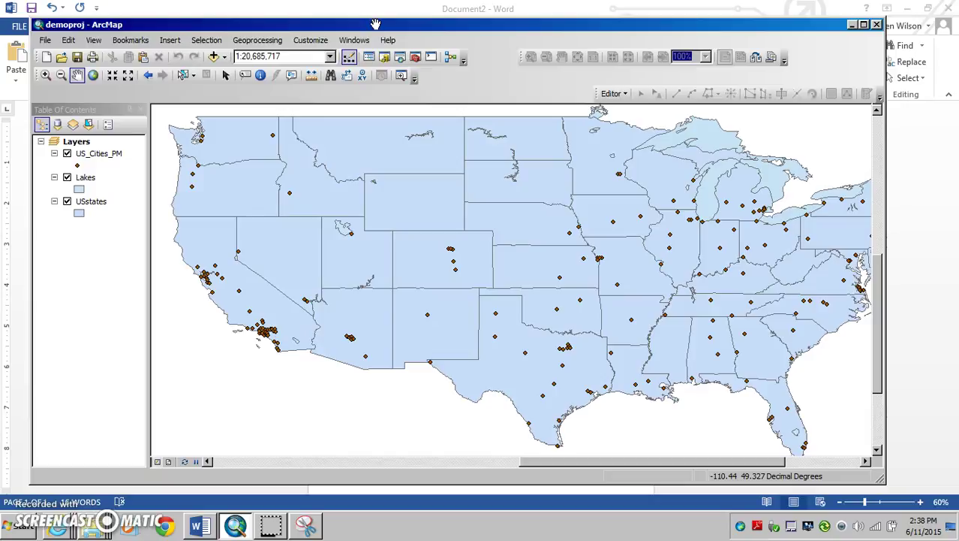
mouse_move(353, 24)
mouse_down()
mouse_move(381, 16)
mouse_move(363, 20)
mouse_up()
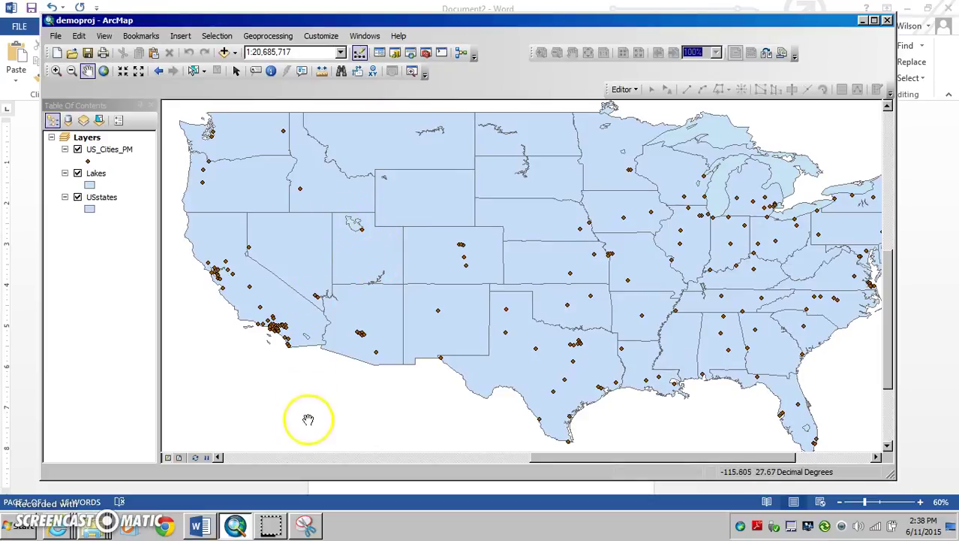
click(20, 530)
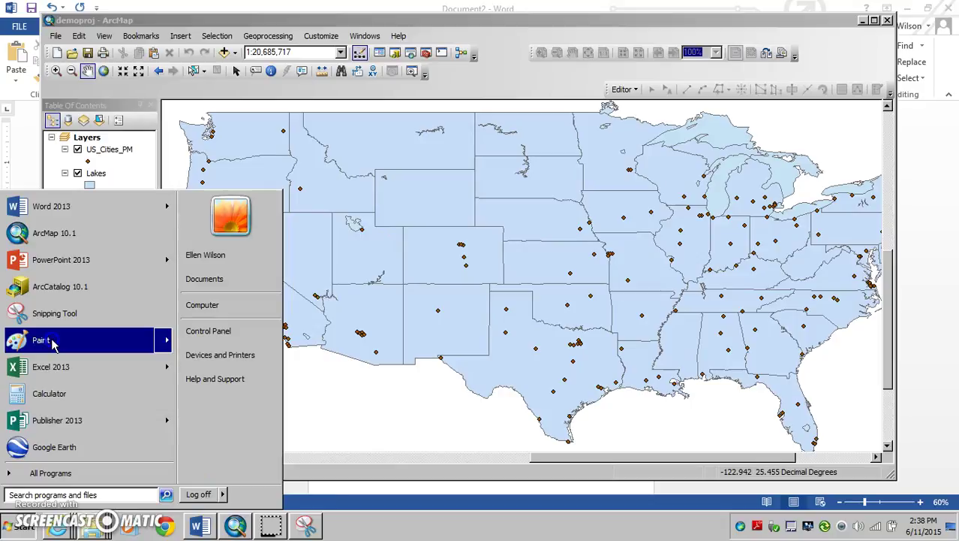
mouse_move(52, 344)
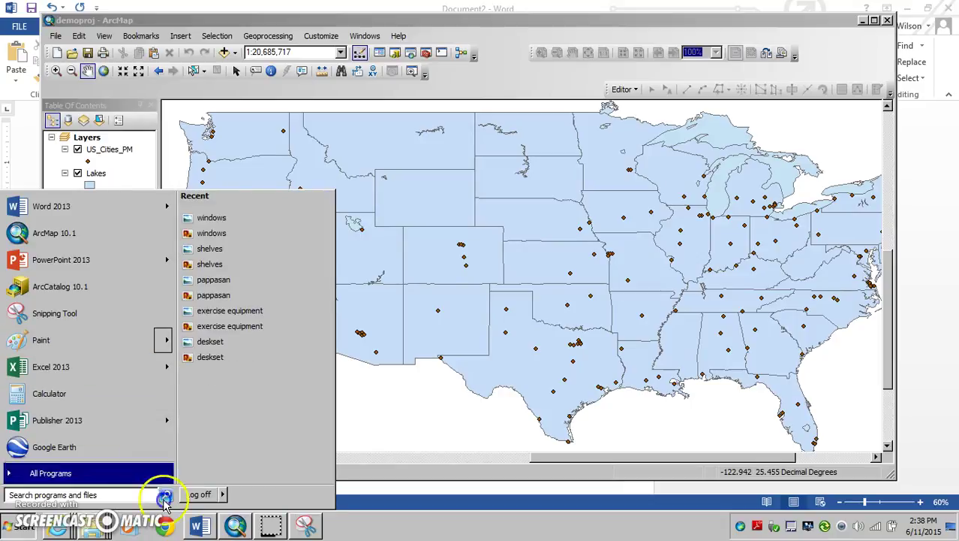
click(199, 526)
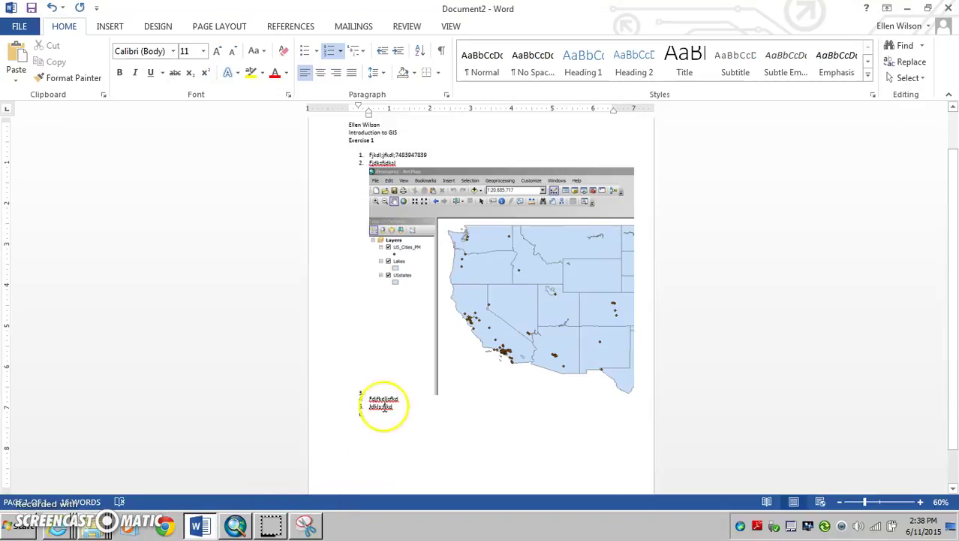
At 100% zoom, paste the full-screen ArcMap screenshot as a picture into item 6
click(922, 502)
click(923, 501)
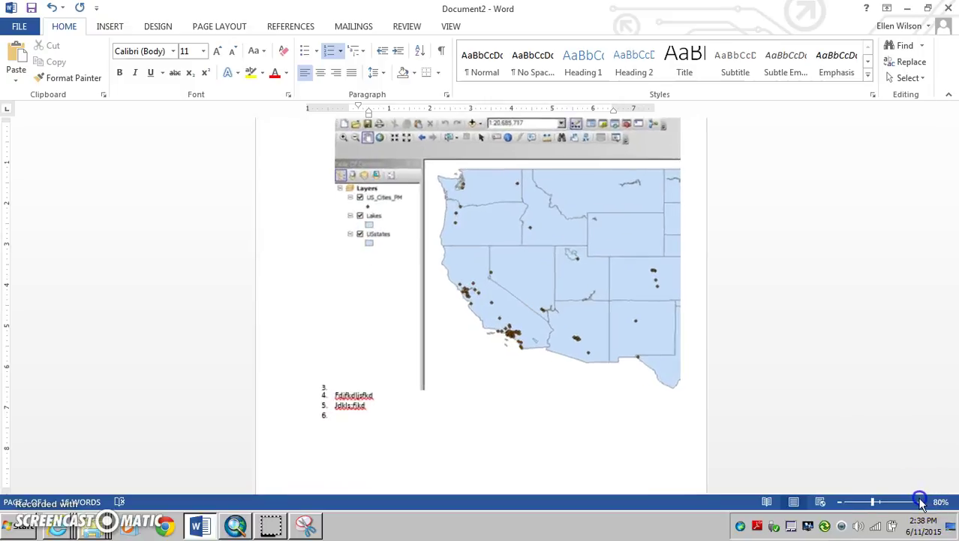
click(923, 502)
click(922, 502)
right_click(301, 420)
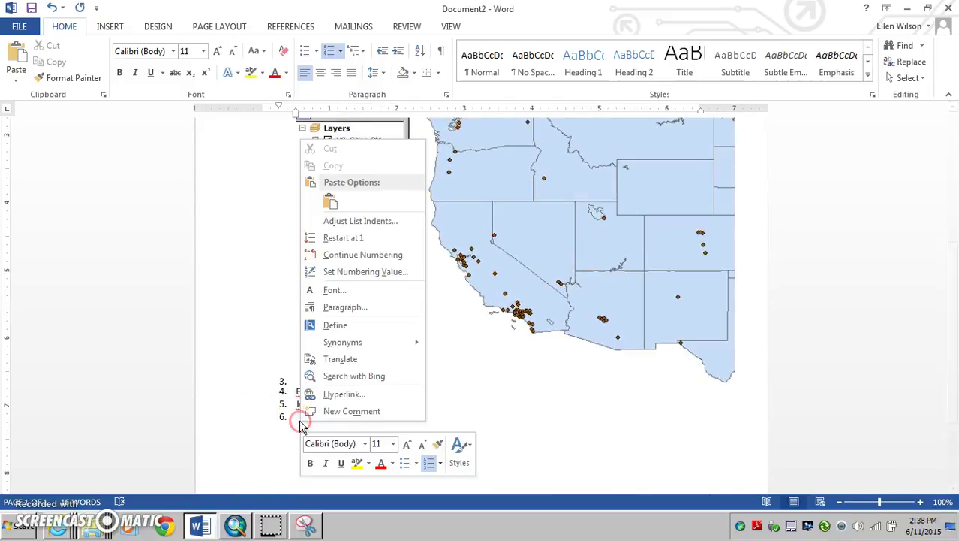
click(333, 202)
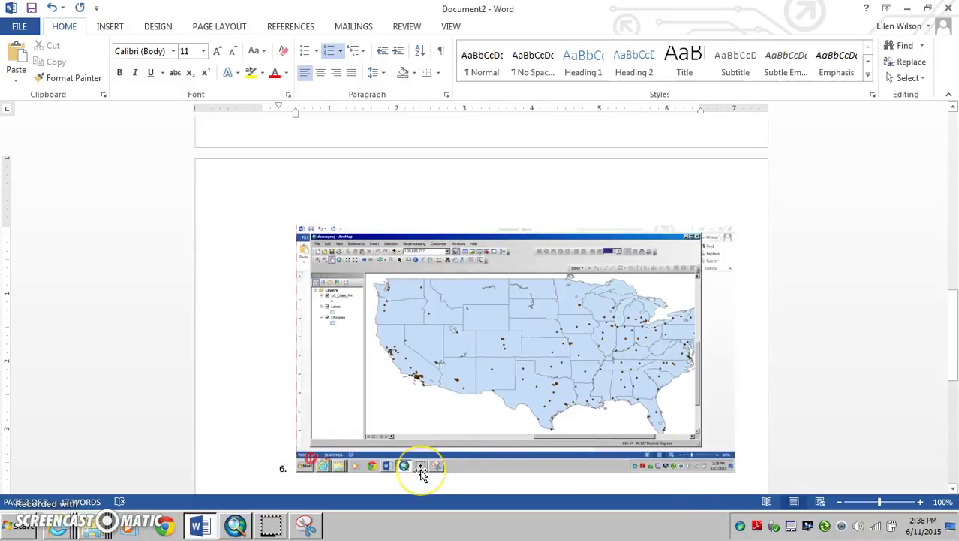
click(22, 525)
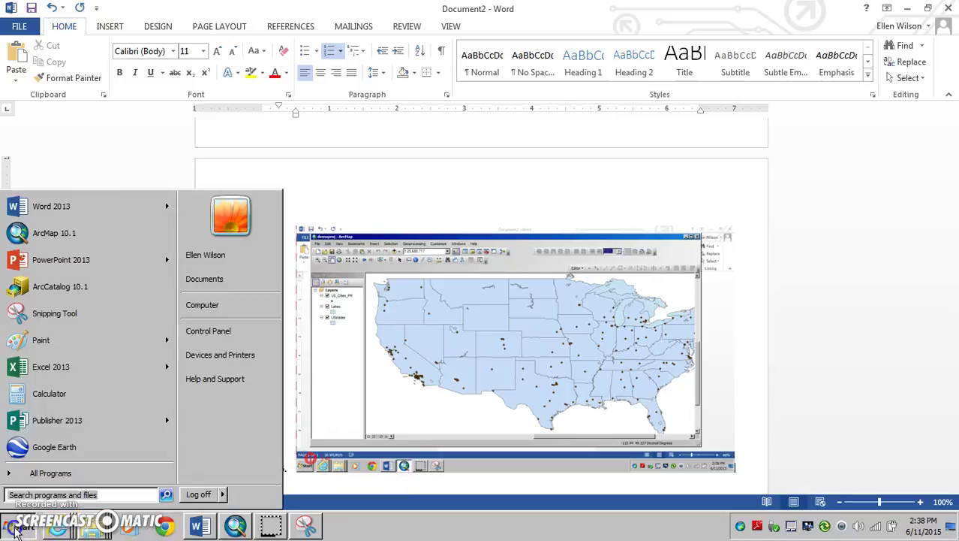
Launch Paint and paste the 1366 × 768 ArcMap screenshot onto the canvas
click(41, 341)
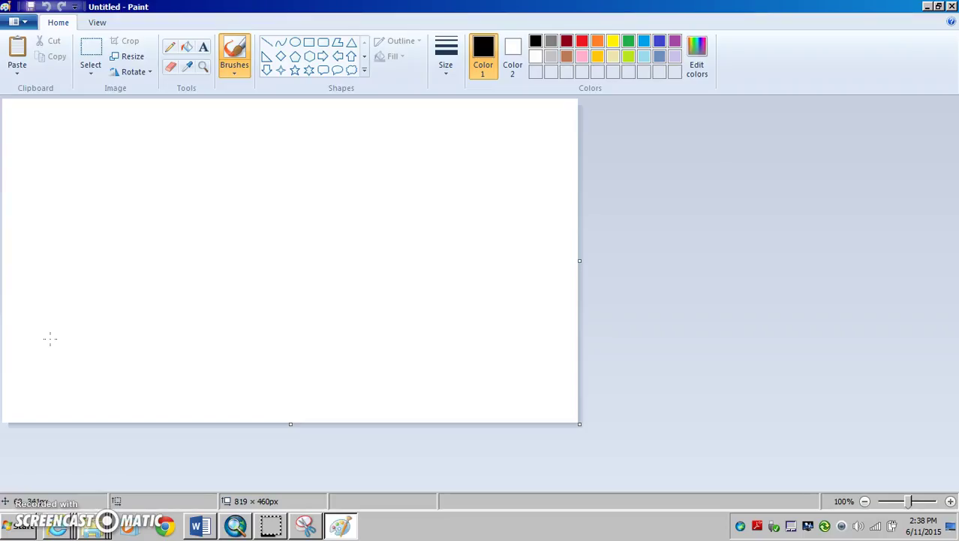
click(21, 56)
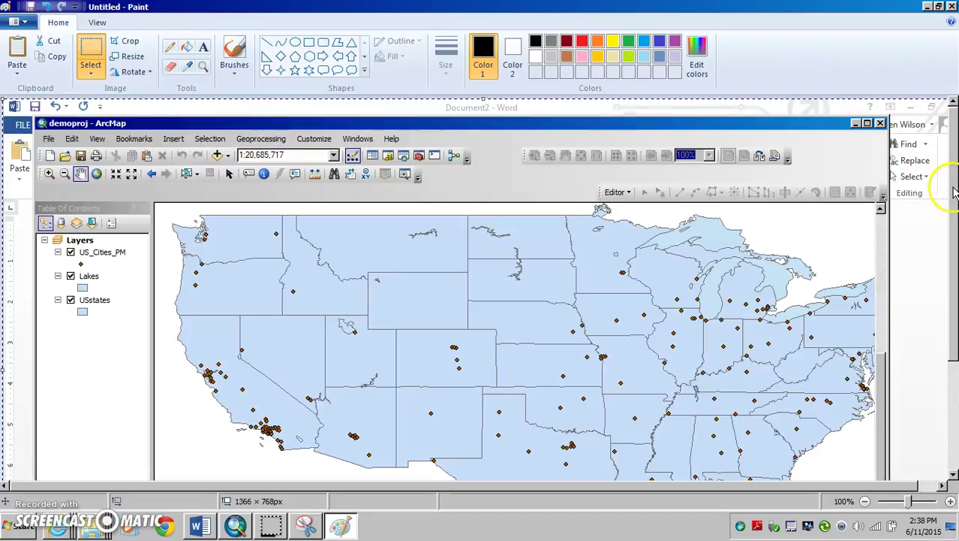
mouse_move(953, 187)
mouse_down()
mouse_move(953, 209)
mouse_move(952, 188)
mouse_up()
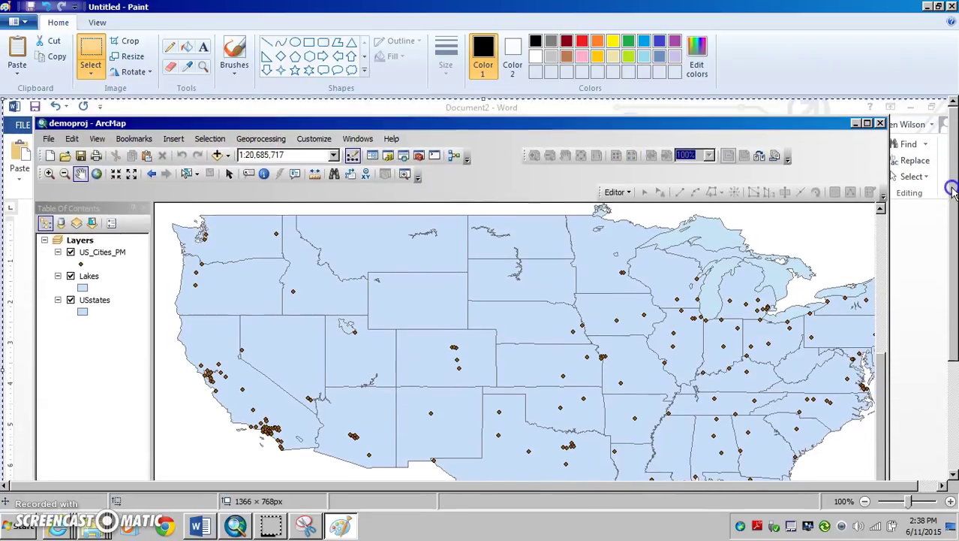
Select and copy the 323 × 397 px upper-left region with layers and West Coast
click(95, 48)
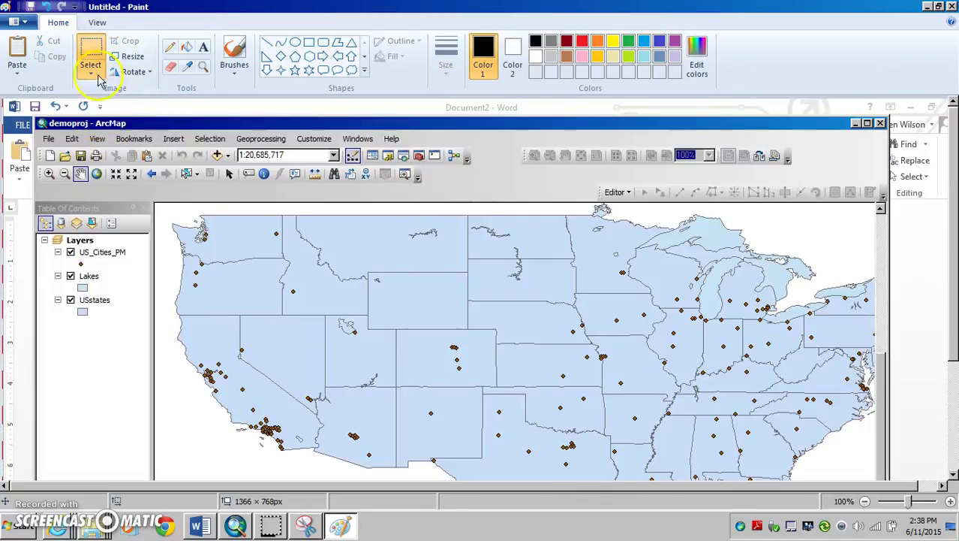
mouse_move(36, 114)
mouse_down()
mouse_move(208, 246)
mouse_move(193, 358)
mouse_move(386, 407)
mouse_move(270, 372)
mouse_move(262, 393)
mouse_up()
right_click(113, 185)
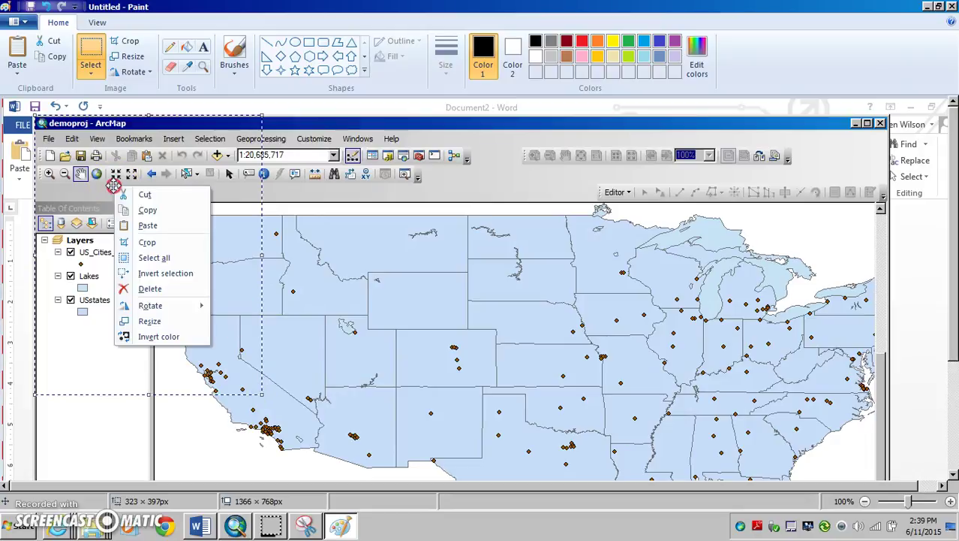
click(154, 209)
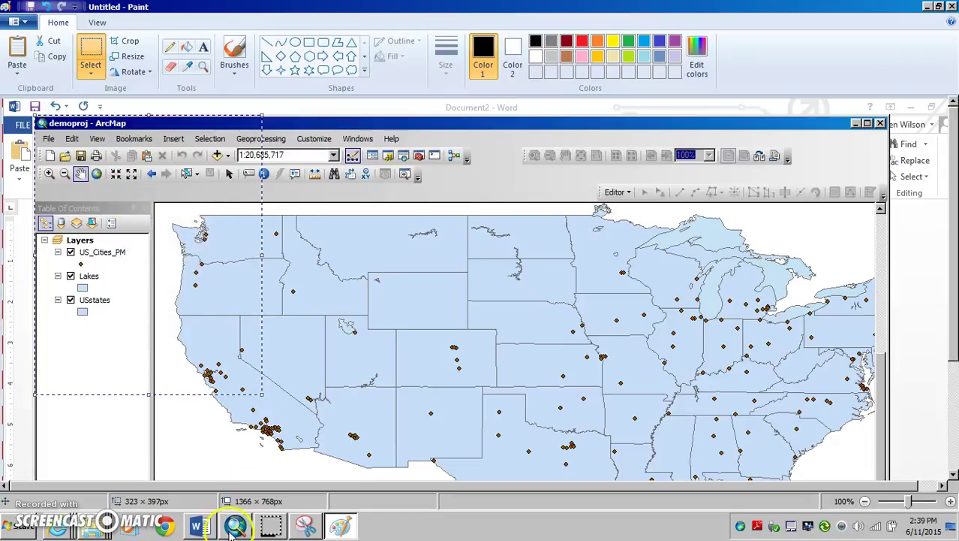
click(198, 526)
Start item 7 after the US map and paste the cropped region with Keep Source Formatting
scroll(441, 456, down, 2)
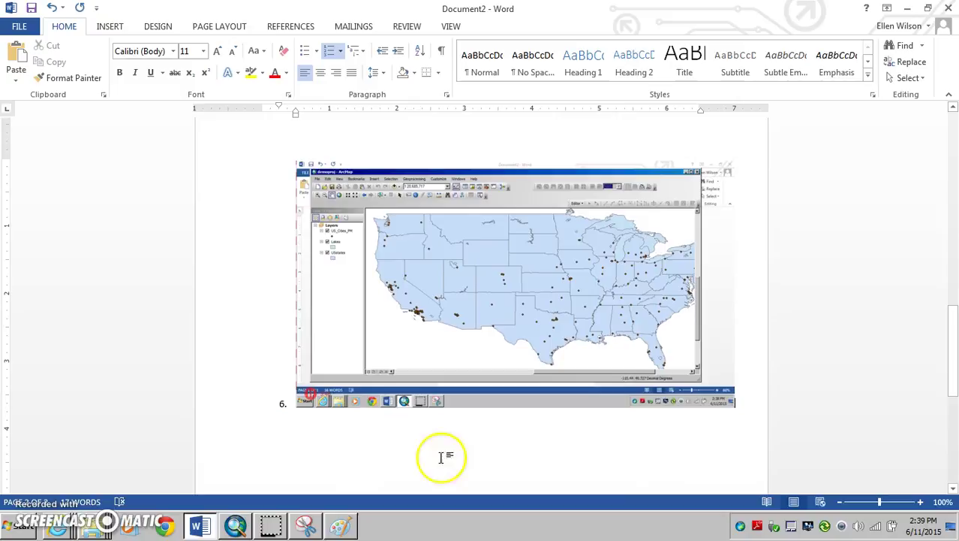
click(749, 398)
key(Return)
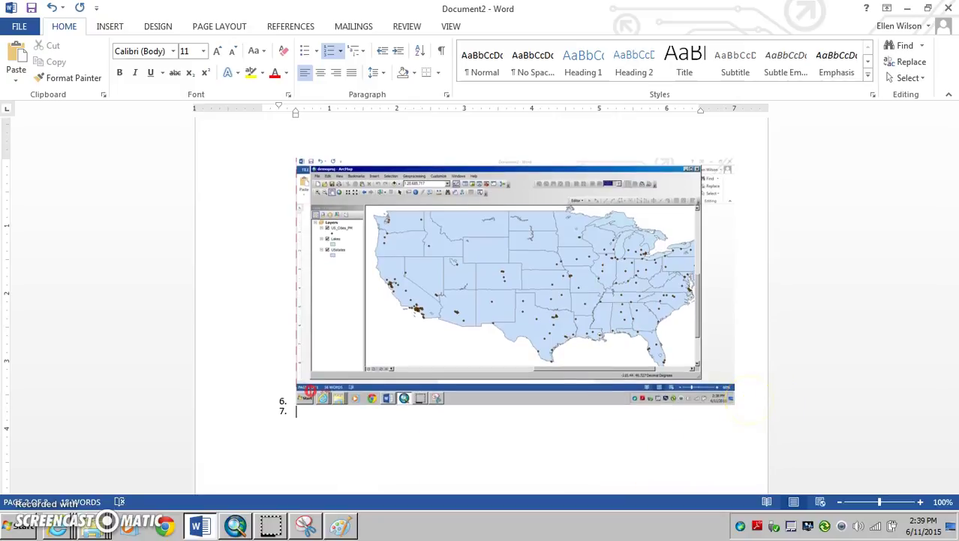
click(304, 413)
right_click(304, 413)
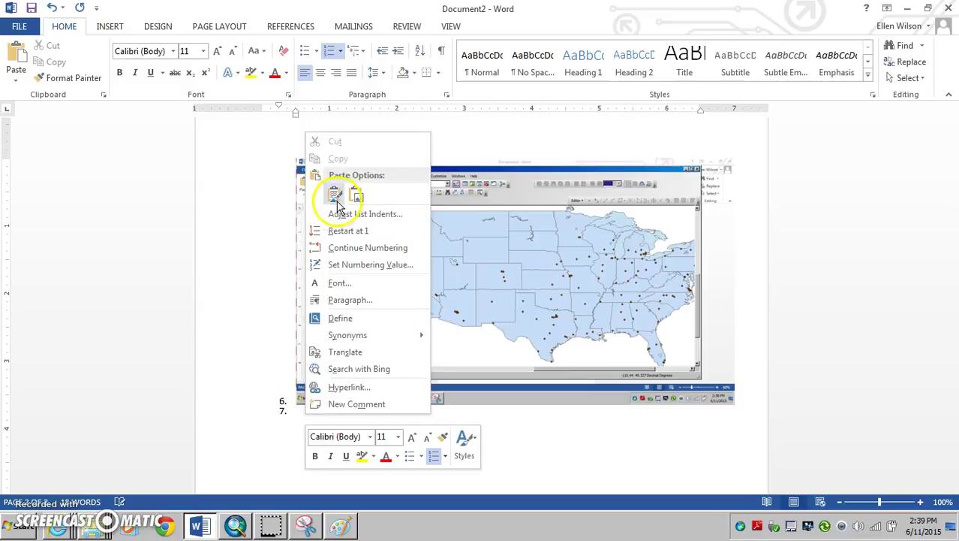
key(Escape)
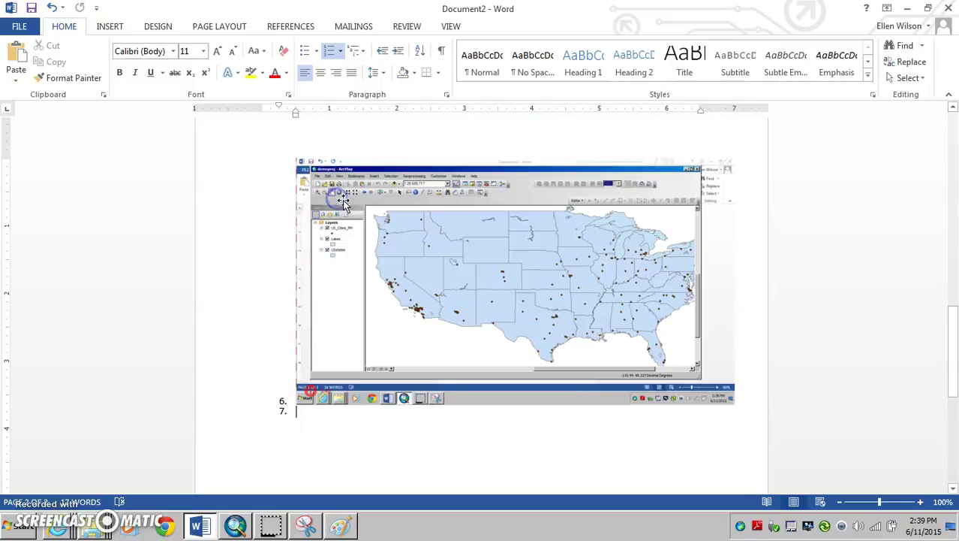
scroll(317, 416, down, 10)
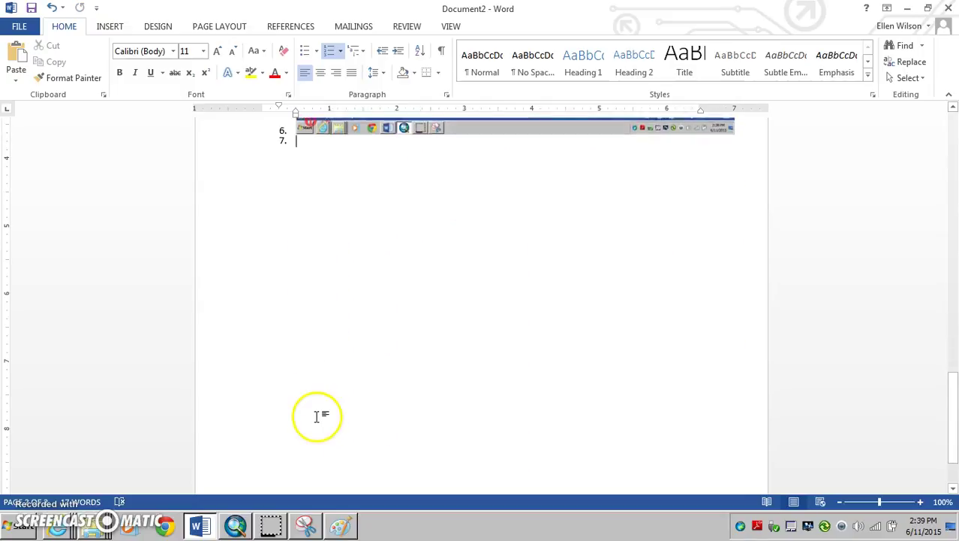
scroll(317, 415, up, 3)
right_click(310, 339)
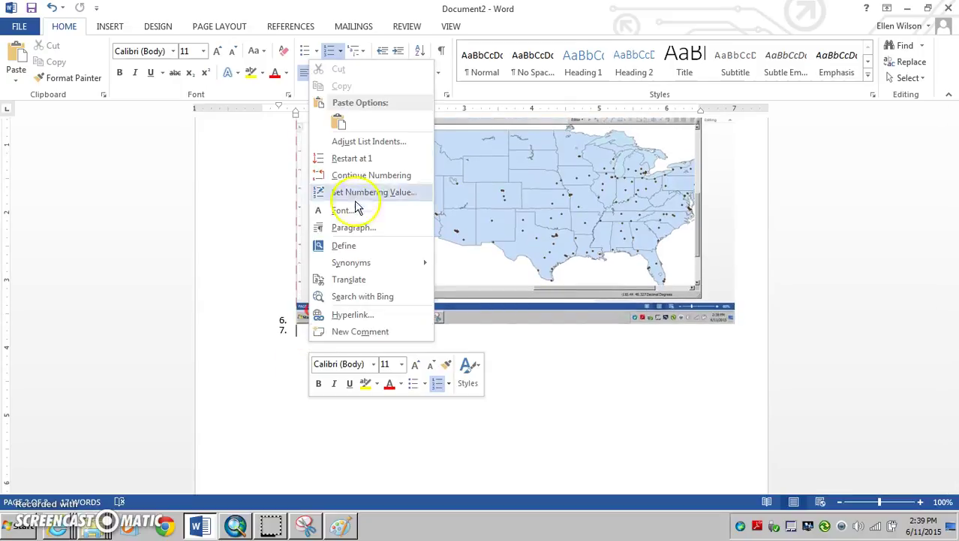
click(340, 122)
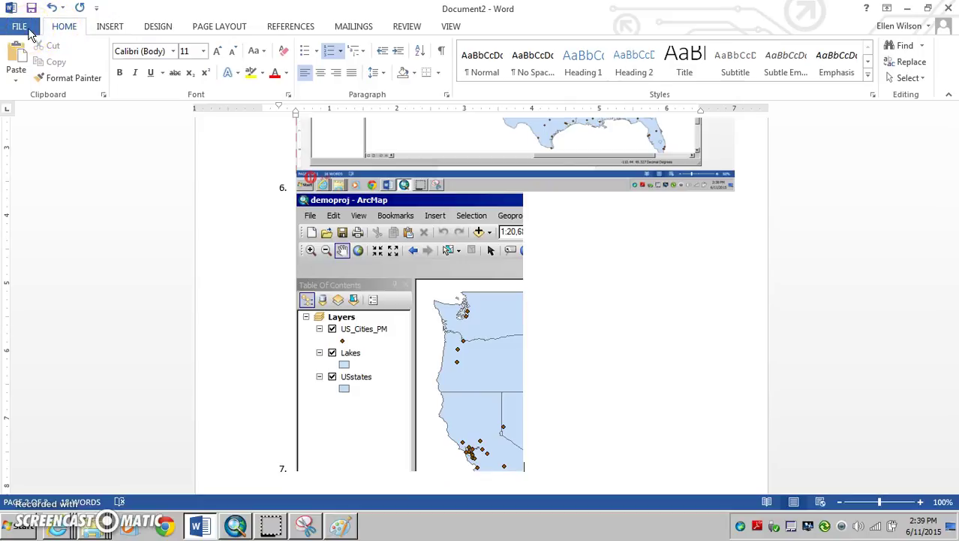
scroll(491, 294, up, 6)
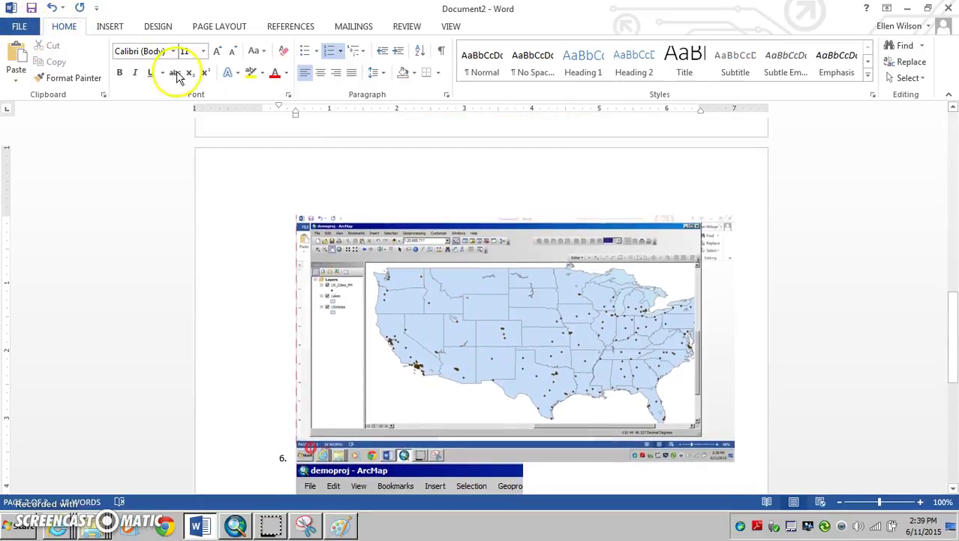
Start Save As and browse to the IntoGIS folder on the Desktop
click(20, 27)
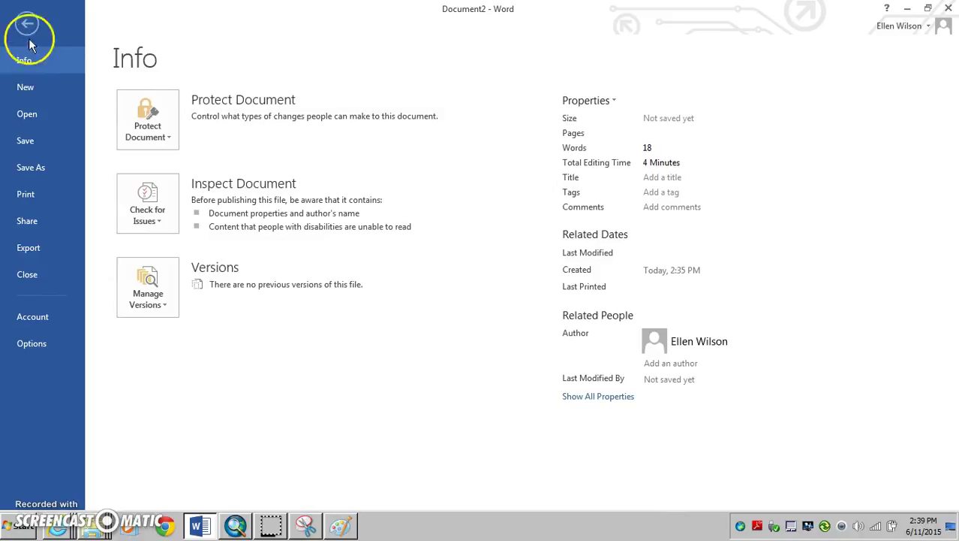
click(28, 169)
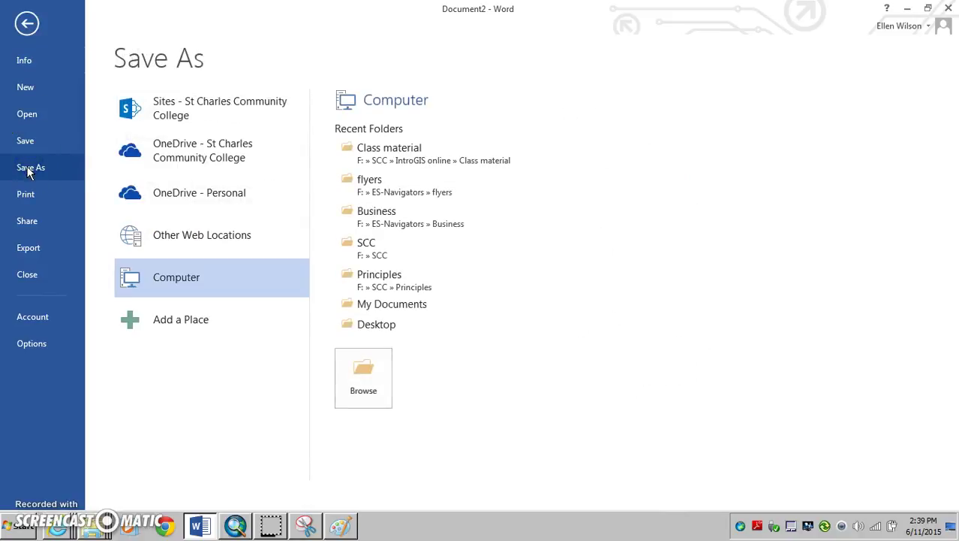
click(373, 385)
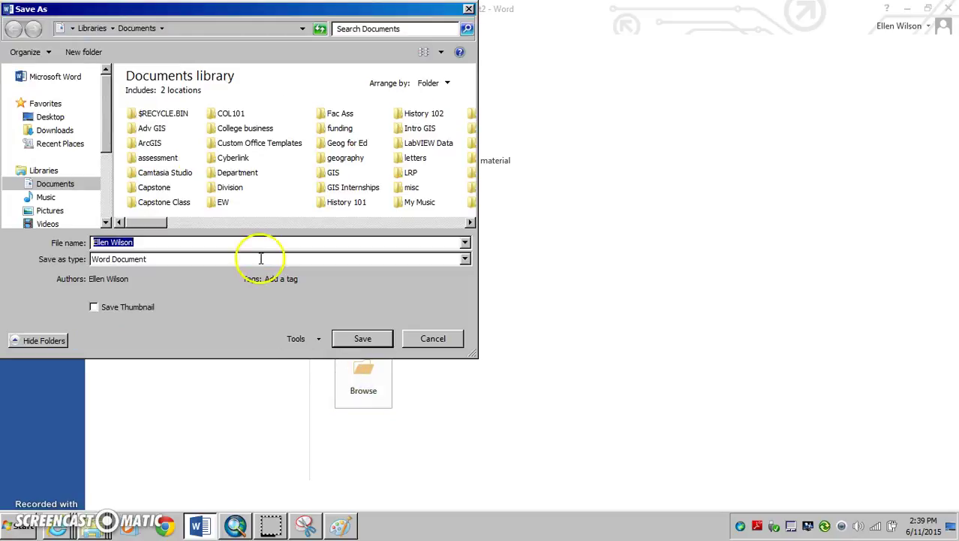
click(47, 120)
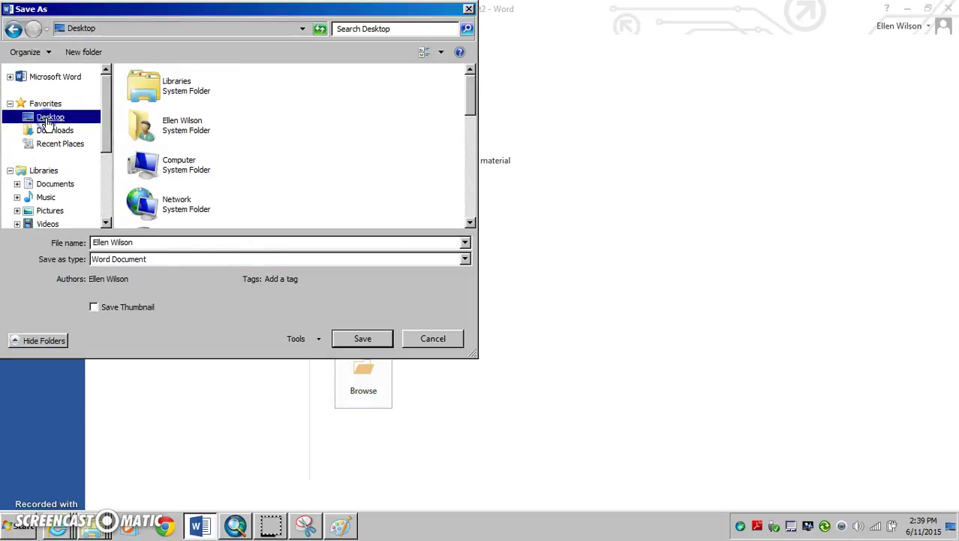
scroll(338, 155, down, 3)
click(308, 154)
scroll(310, 156, down, 5)
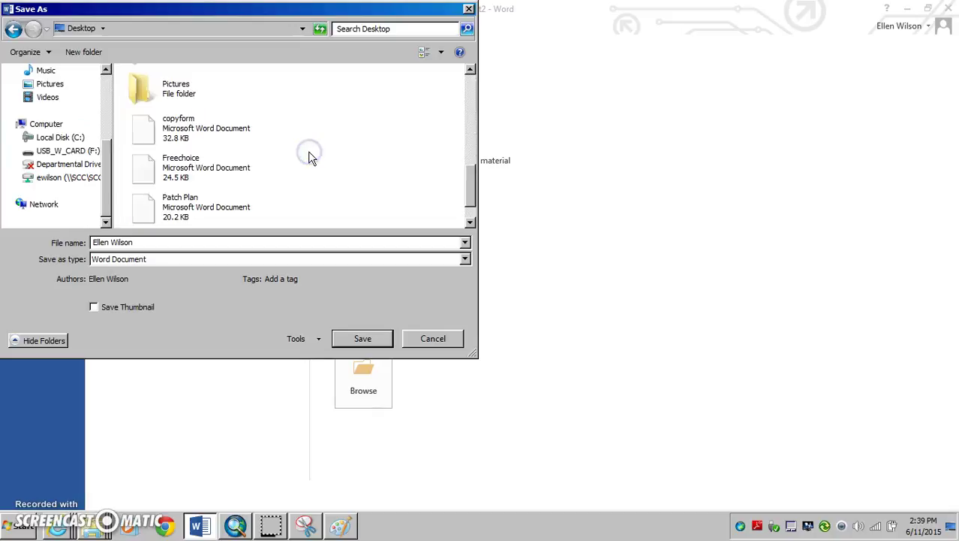
scroll(313, 157, up, 2)
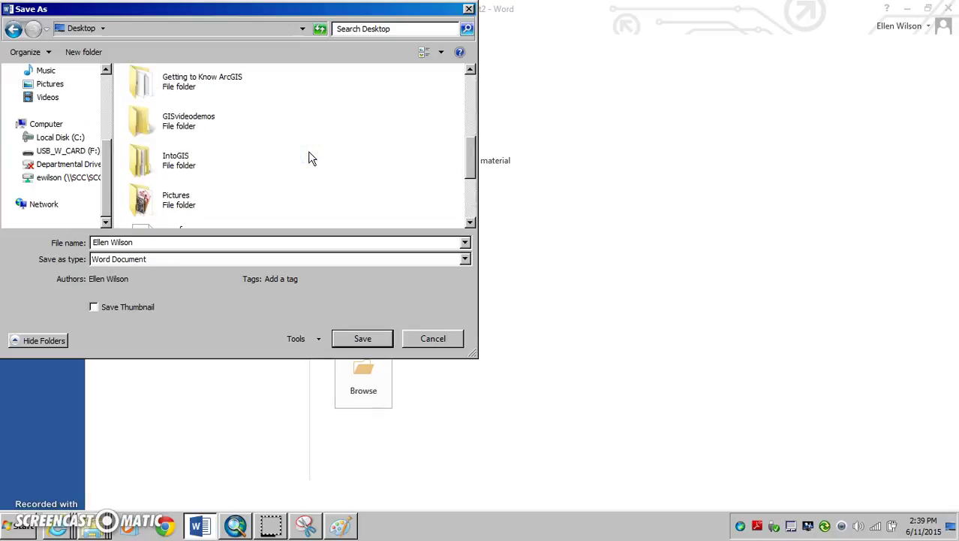
double_click(172, 160)
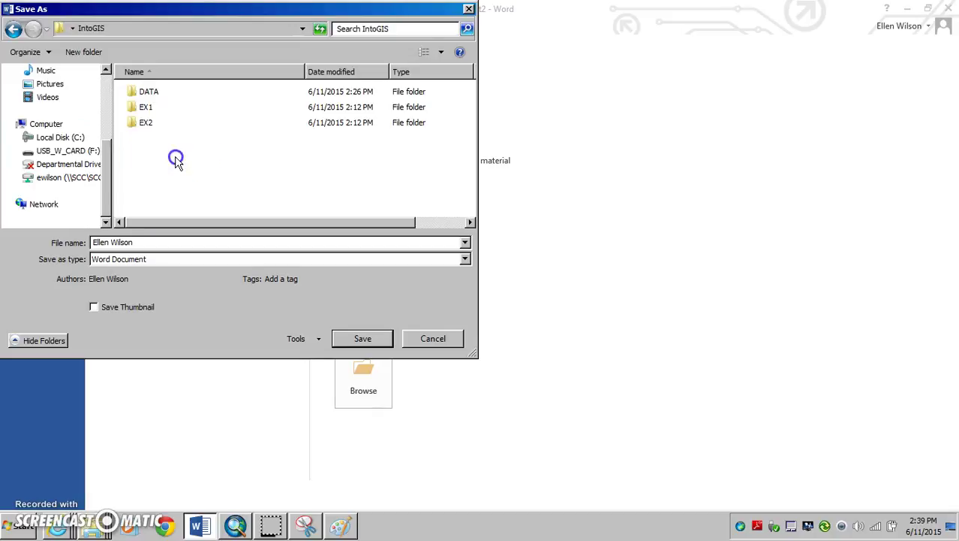
Open the EX2 folder and save the document there as EWEX2
click(149, 126)
double_click(149, 126)
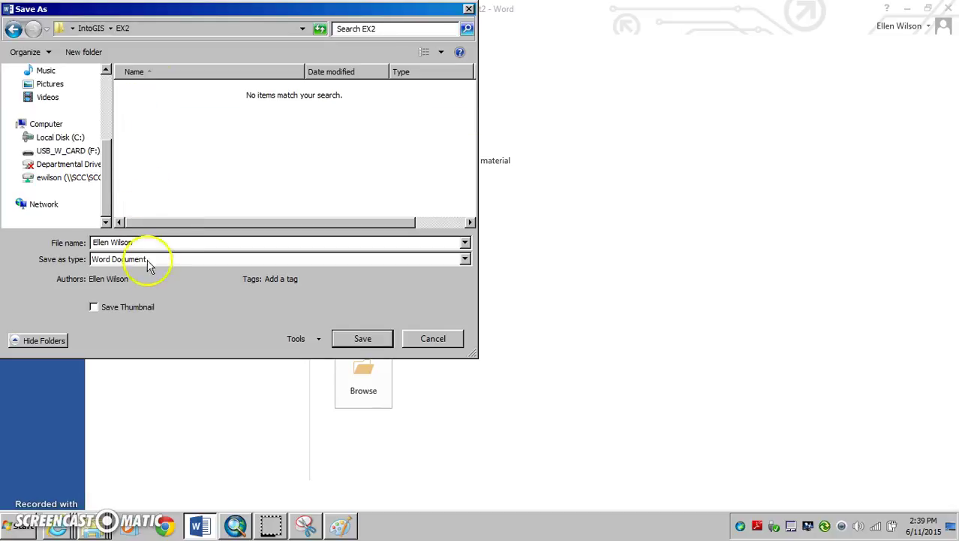
drag(146, 243, 76, 253)
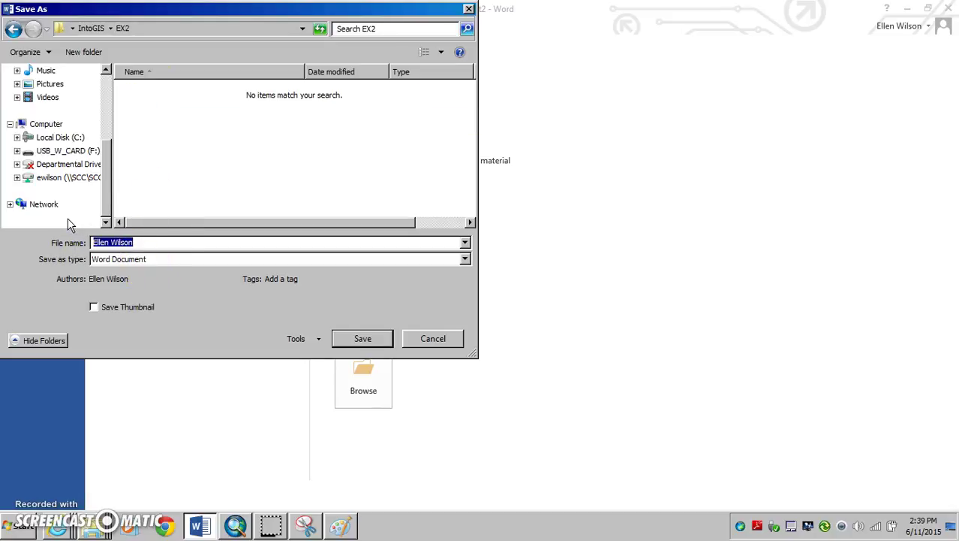
text(ANs)
click(386, 337)
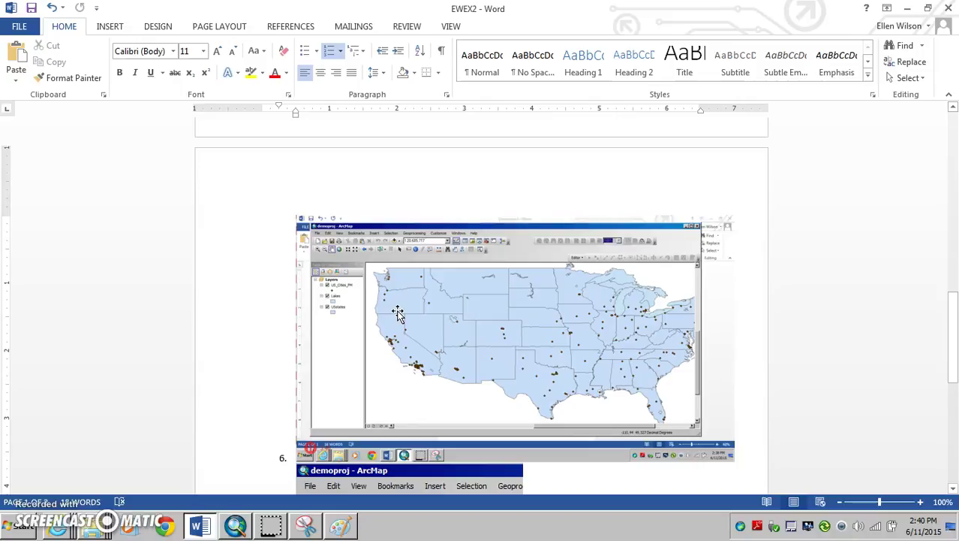
Select the name, course and exercise header lines, then select the first pasted ArcMap screenshot
scroll(398, 314, up, 20)
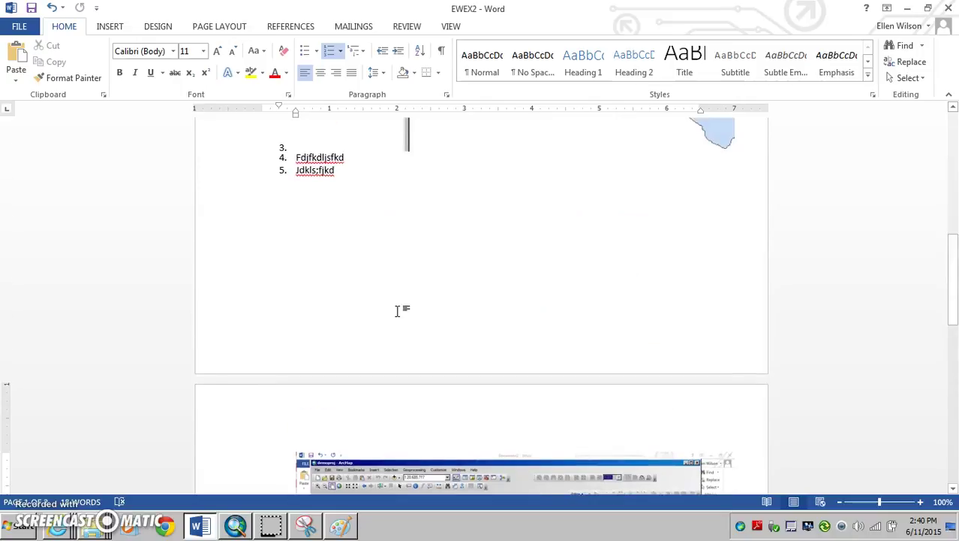
scroll(400, 315, up, 1)
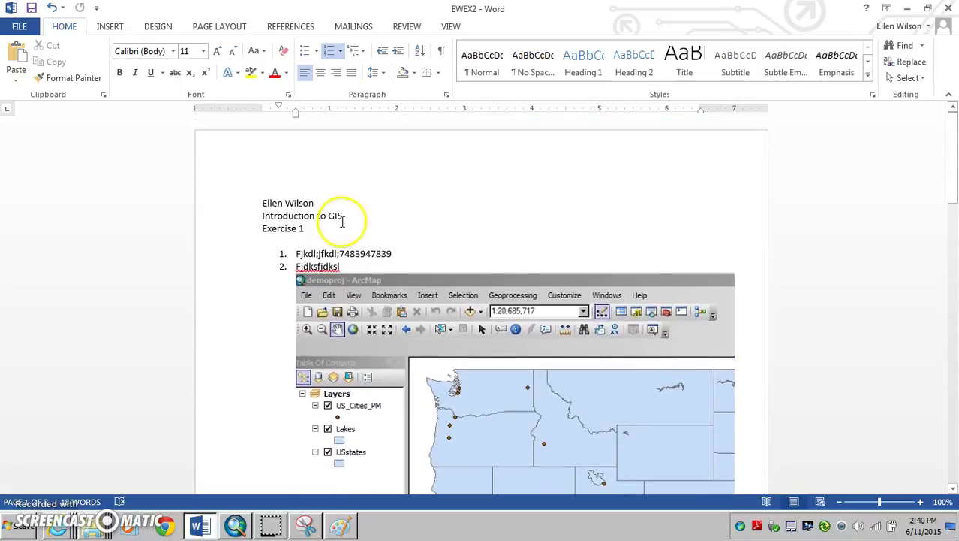
drag(311, 239, 268, 202)
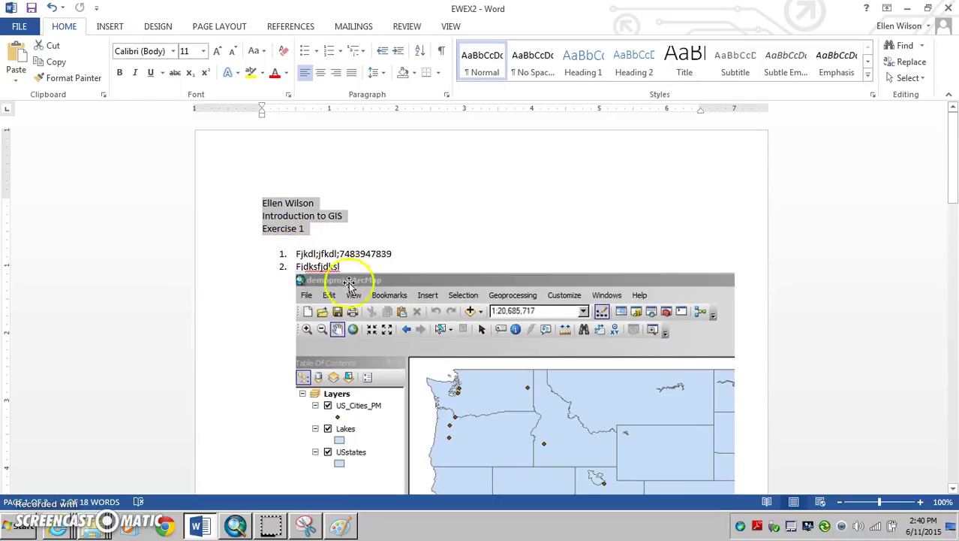
scroll(390, 353, down, 3)
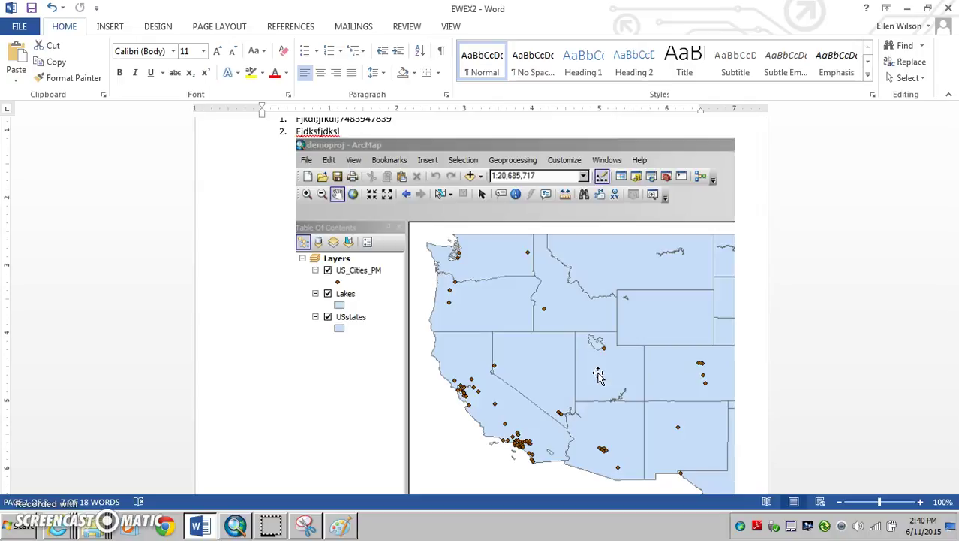
click(536, 335)
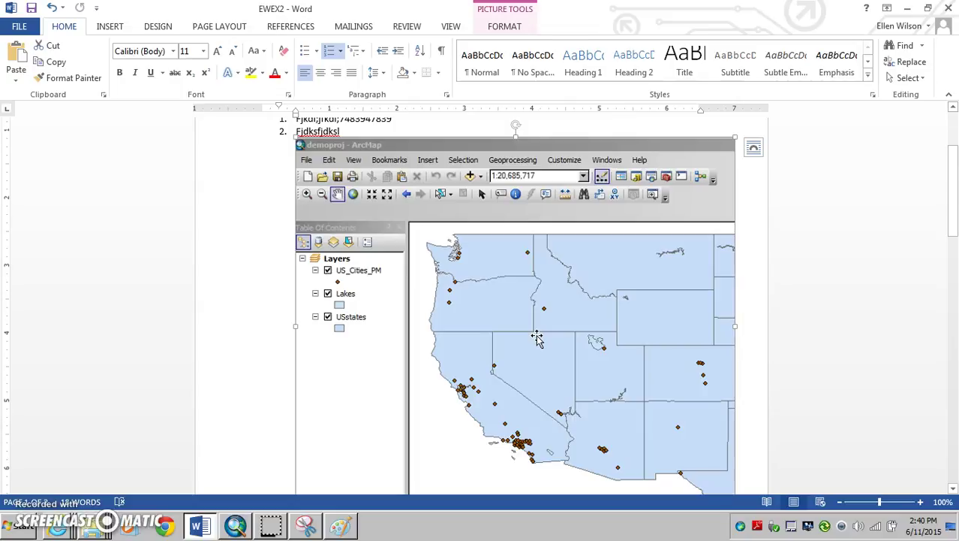